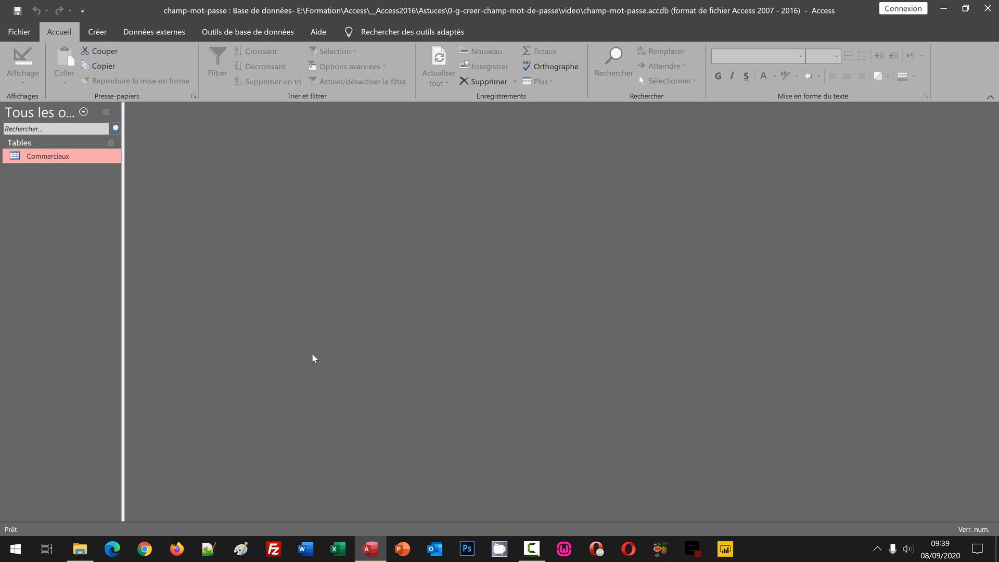
Open the Commerciaux table in design view and add a short text field named com_mp after com_bonus.
{"action": "double_click", "coordinate": [53, 158]}
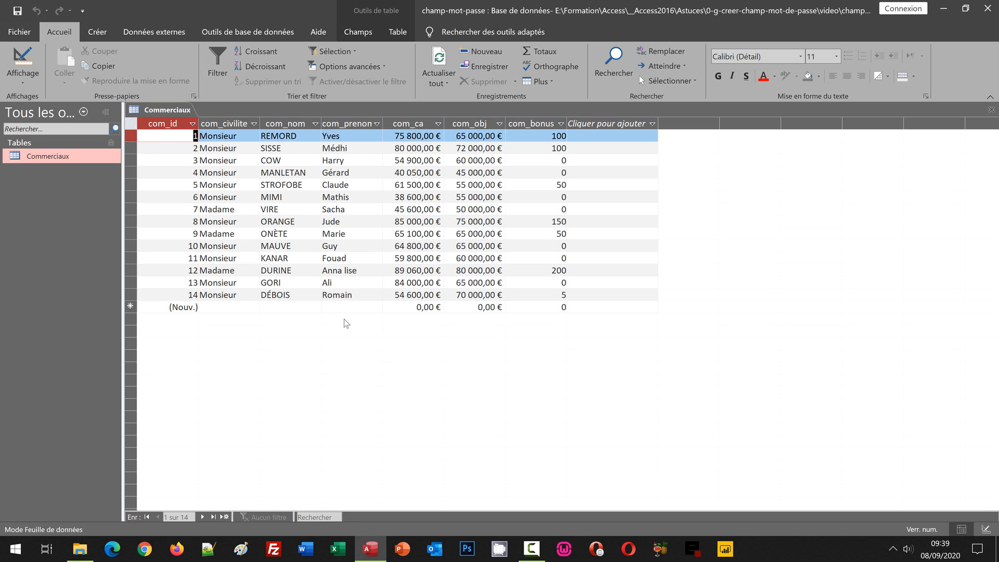
{"action": "left_click", "coordinate": [23, 53]}
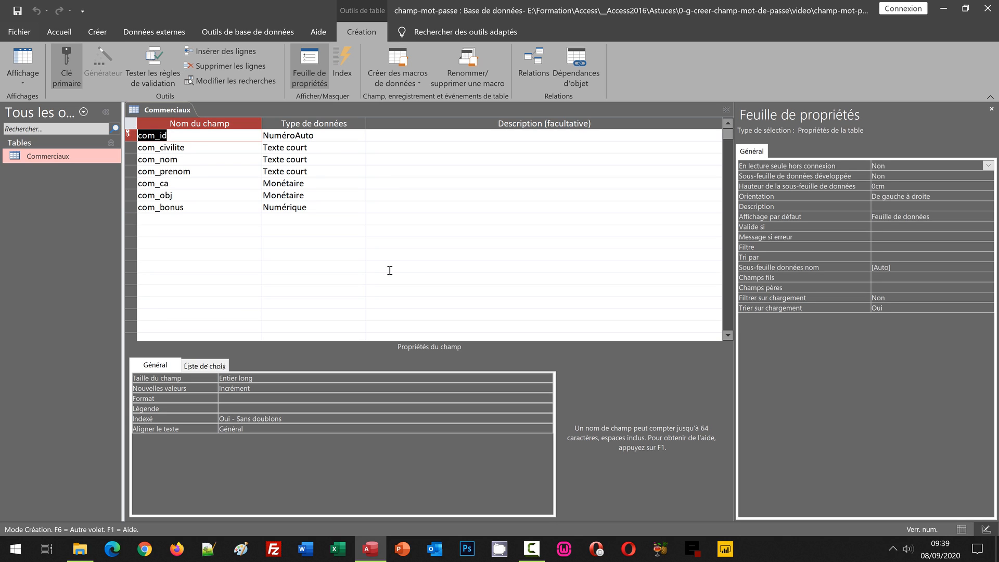
{"action": "left_click", "coordinate": [157, 219]}
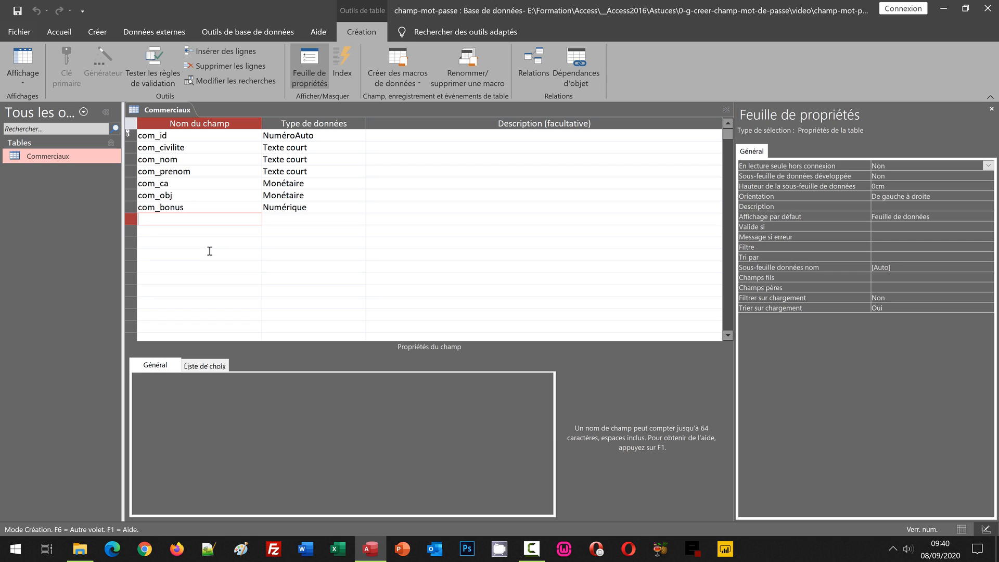
{"action": "type", "text": "com_"}
{"action": "type", "text": "mp"}
{"action": "key", "text": "Tab"}
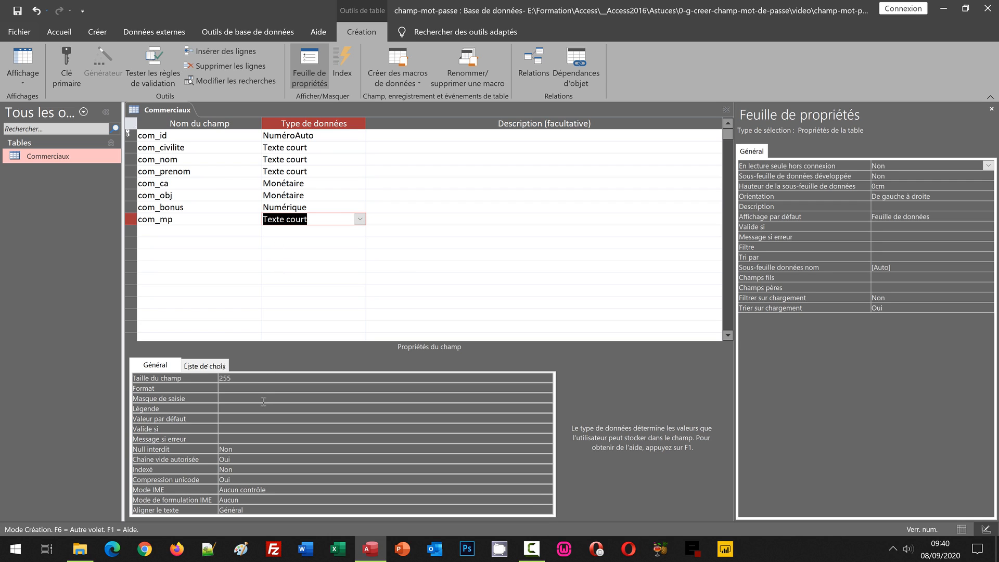
Set the com_mp field size to 10 and its input mask to "Mot de passe", and save the table.
{"action": "left_click", "coordinate": [251, 379]}
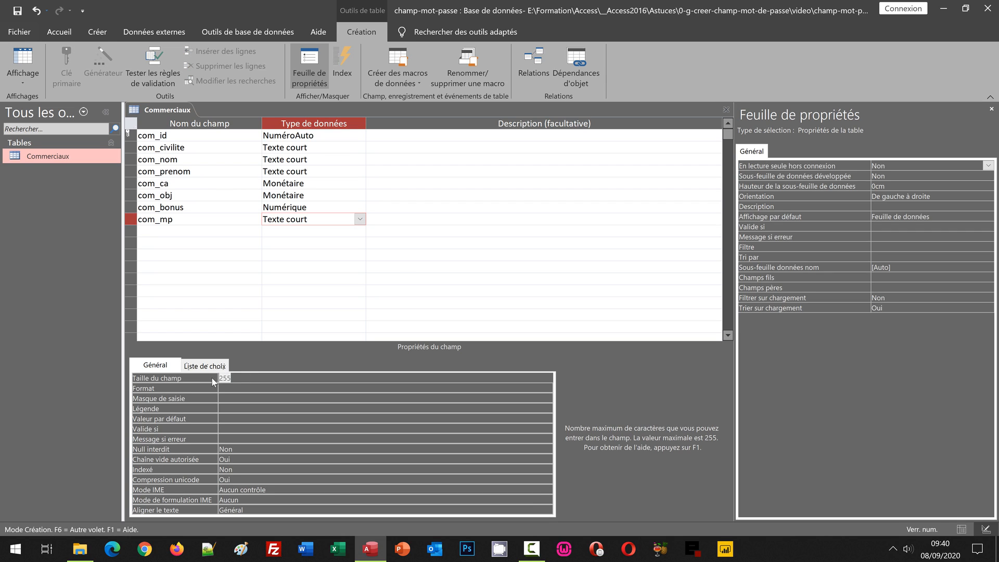
{"action": "type", "text": "10"}
{"action": "key", "text": "Return"}
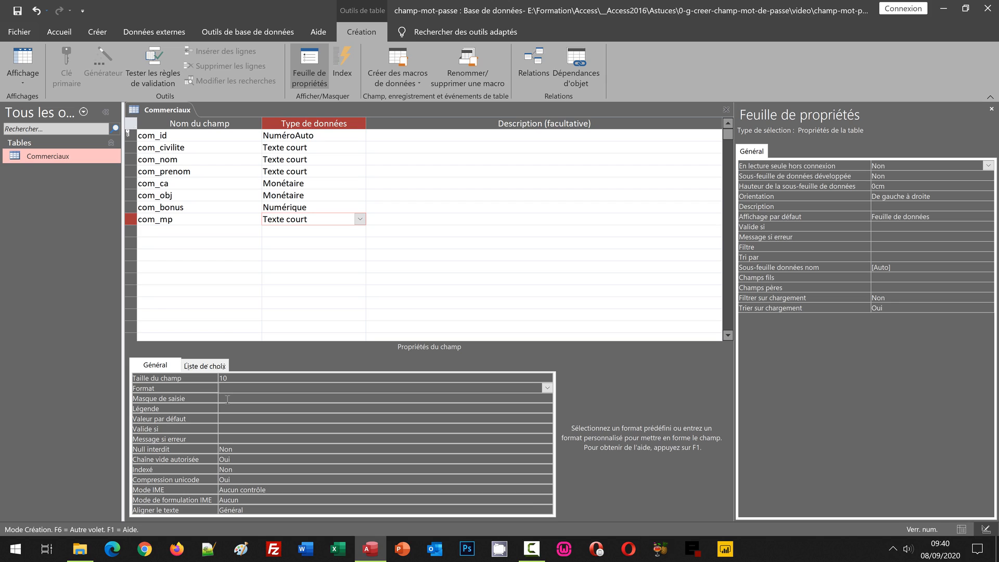
{"action": "left_click", "coordinate": [228, 398]}
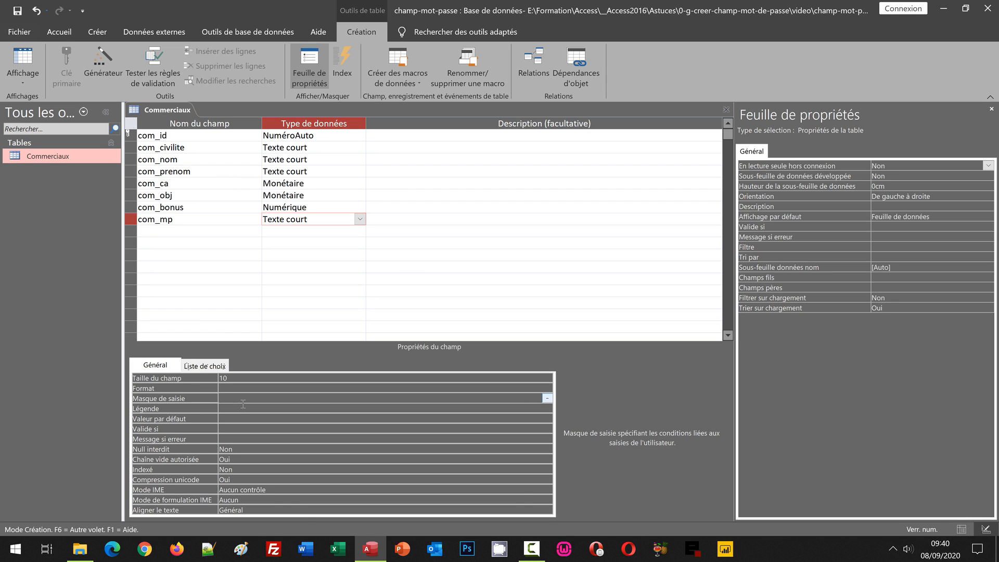
{"action": "type", "text": "Mot de passe"}
{"action": "key", "text": "Return"}
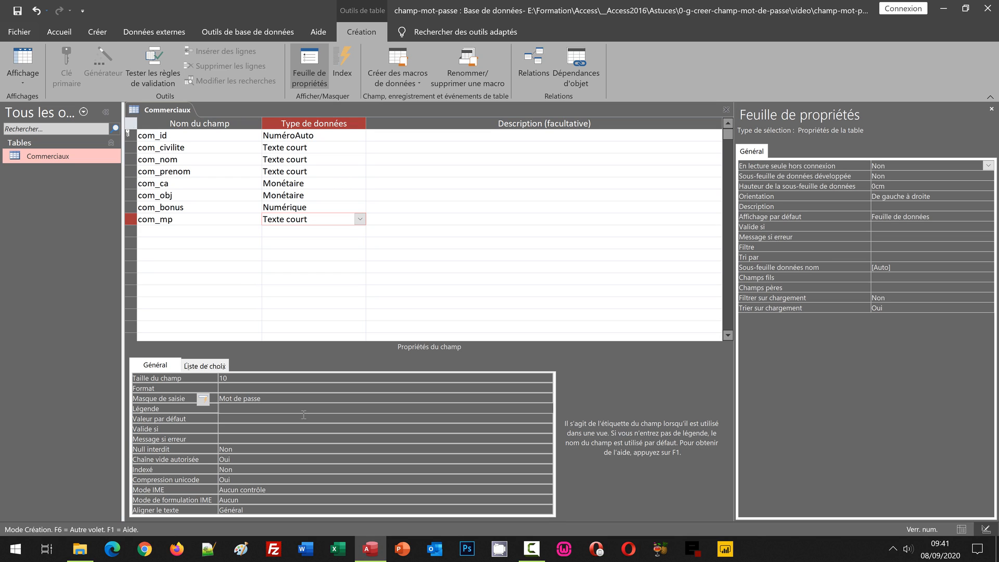
{"action": "key", "text": "ctrl+s"}
In datasheet view, enter passwords in the com_mp field of the first two records, and close the table.
{"action": "left_click", "coordinate": [27, 61]}
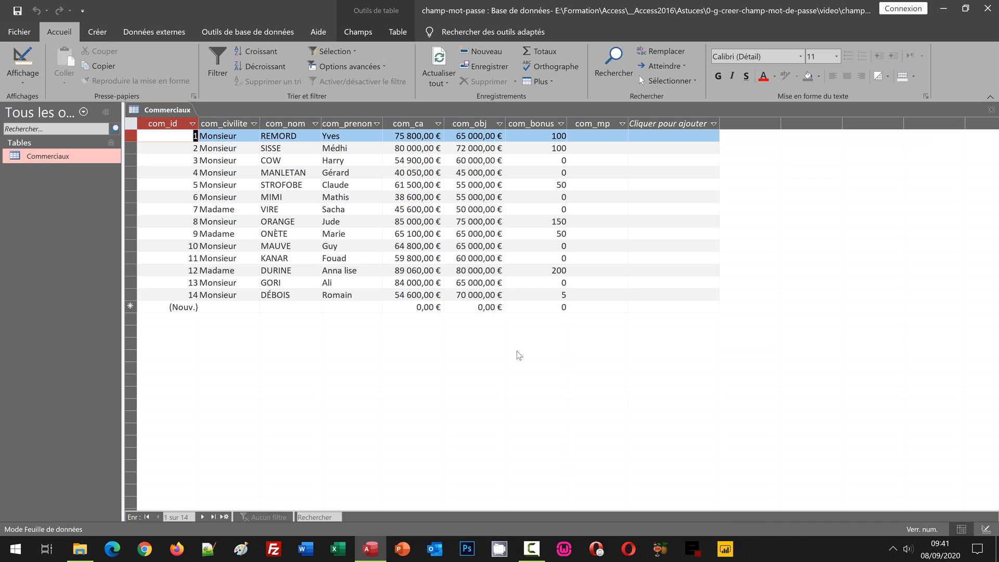
{"action": "left_click", "coordinate": [589, 137]}
{"action": "type", "text": "*******"}
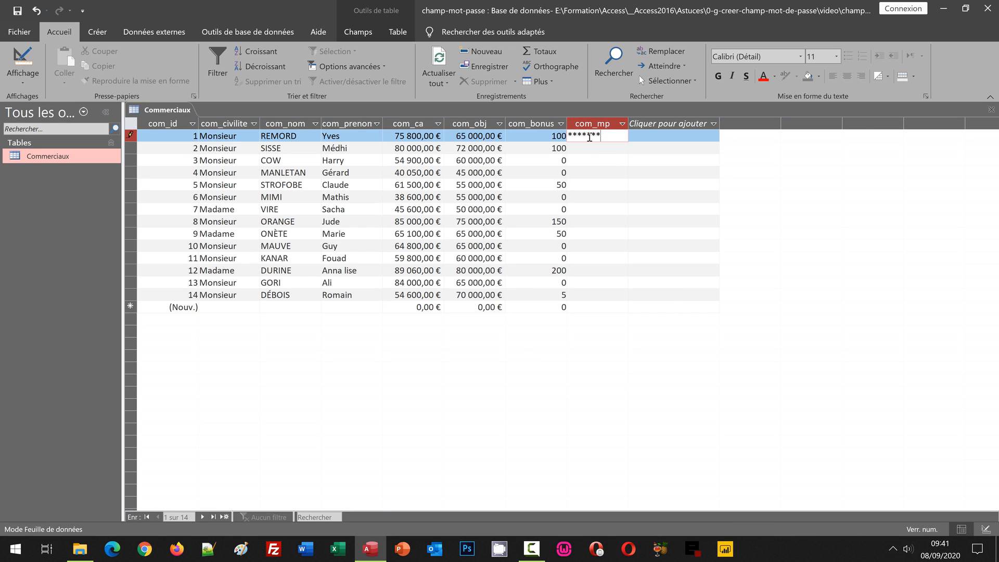
{"action": "key", "text": "Down"}
{"action": "type", "text": "******"}
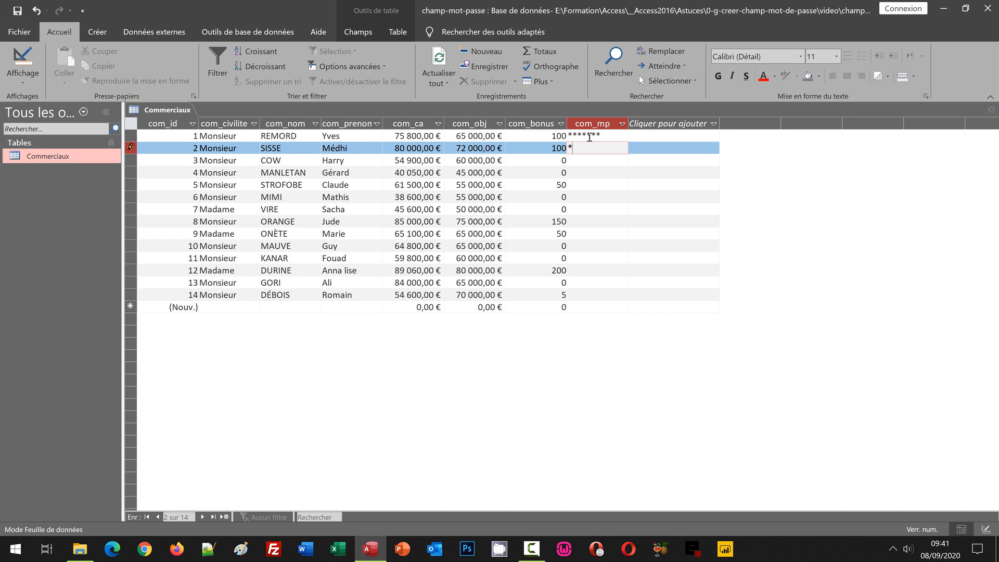
{"action": "type", "text": "**"}
{"action": "key", "text": "Down"}
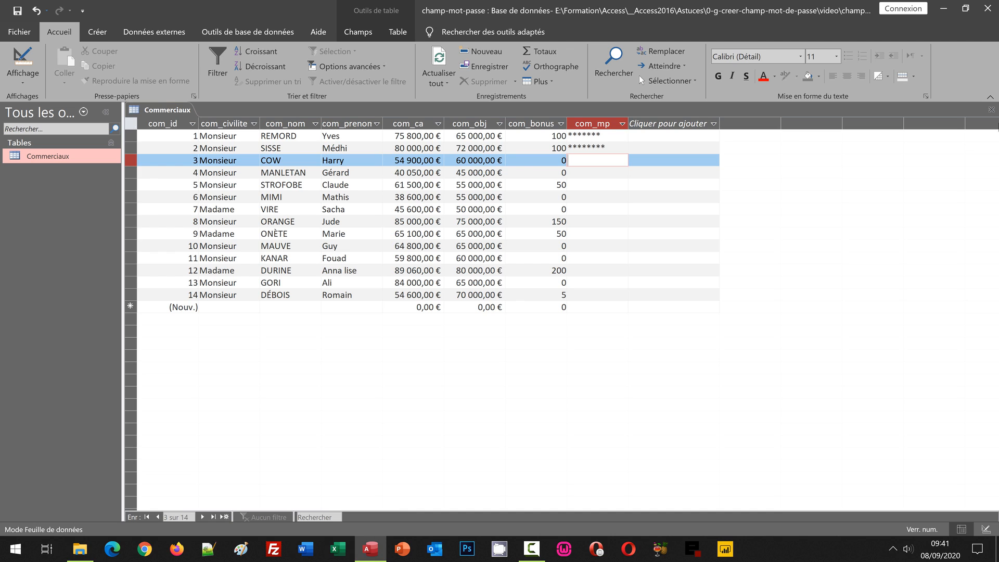
{"action": "left_click", "coordinate": [991, 109]}
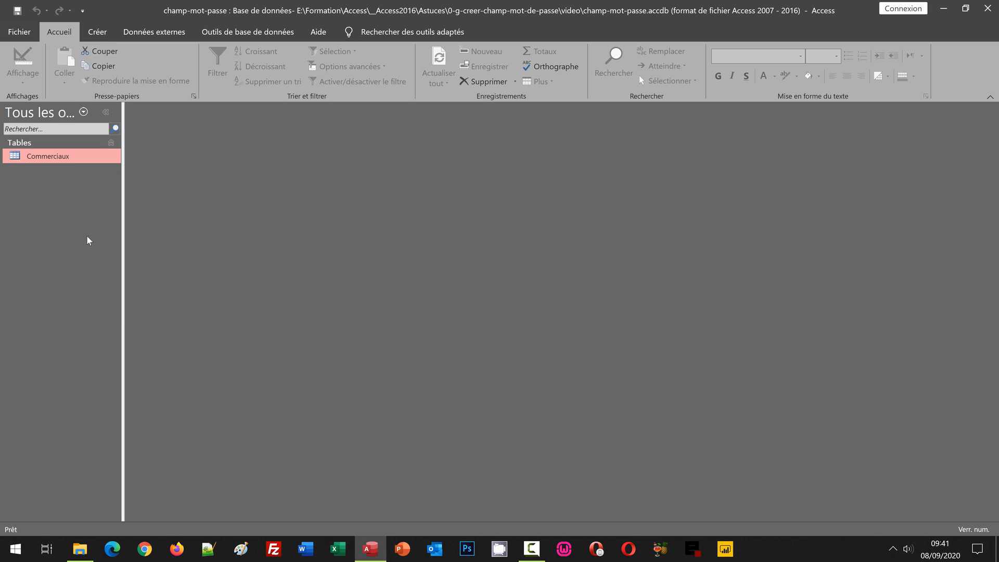
Create a form based on the Commerciaux table and switch it to design view.
{"action": "left_click", "coordinate": [102, 31]}
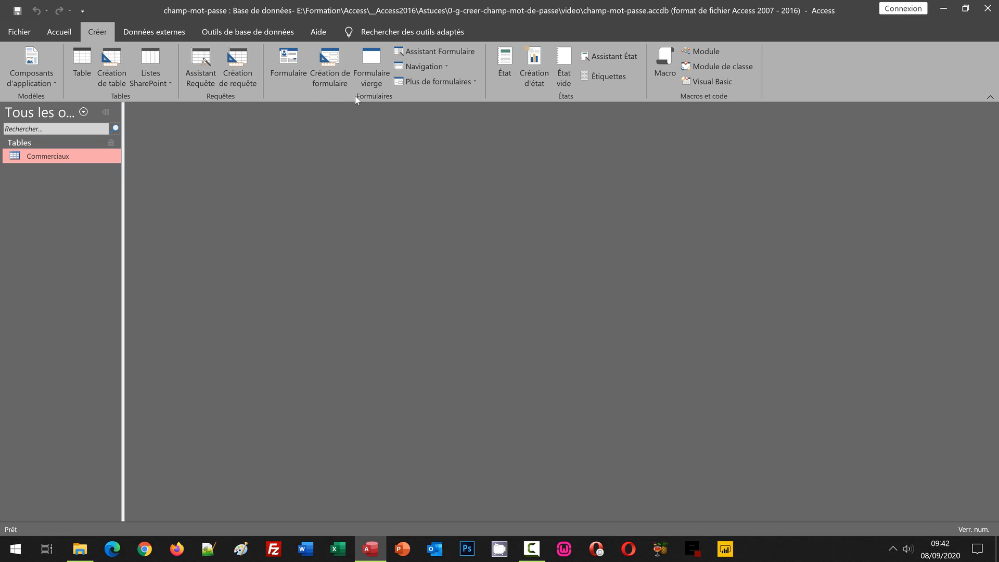
{"action": "left_click", "coordinate": [281, 64]}
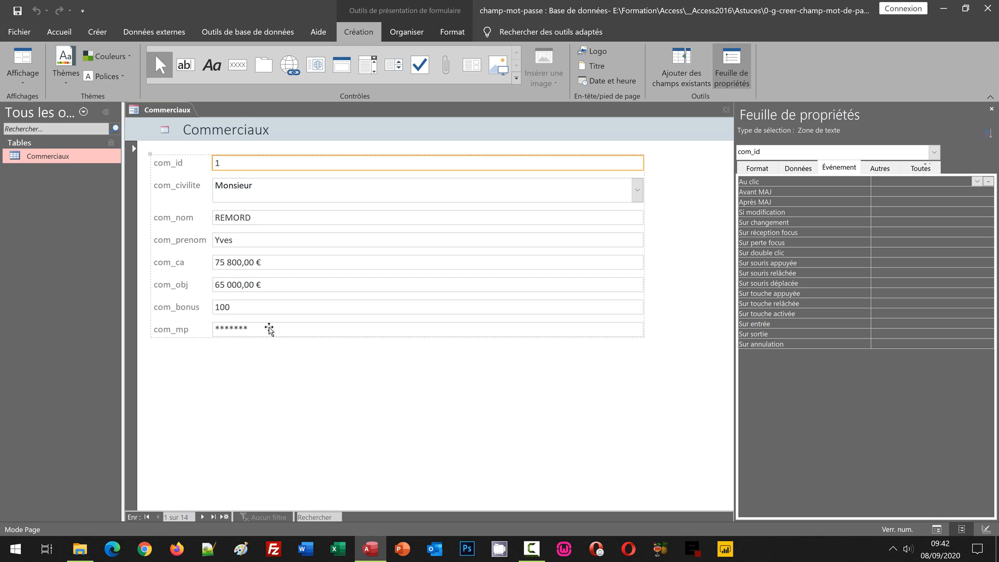
{"action": "left_click", "coordinate": [21, 83]}
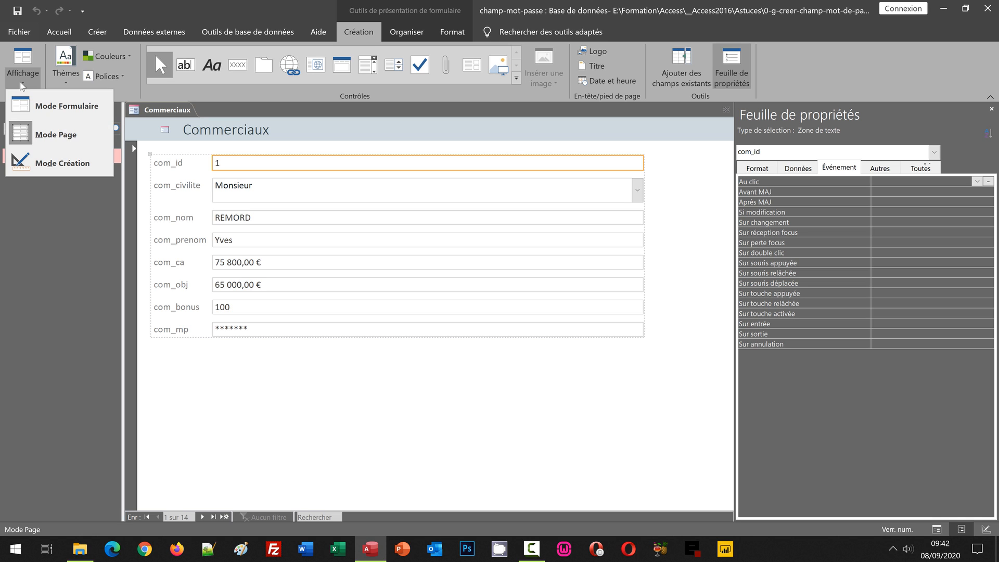
{"action": "left_click", "coordinate": [31, 163]}
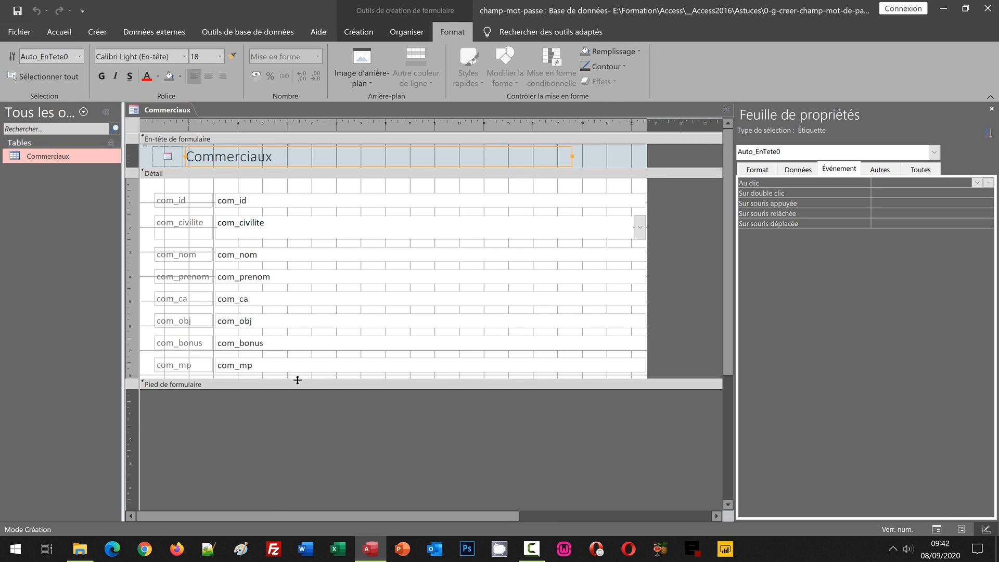
Extend the form's Détail section downward and draw an unbound text box just below the com_mp field.
{"action": "left_click_drag", "start_coordinate": [296, 389], "coordinate": [291, 439]}
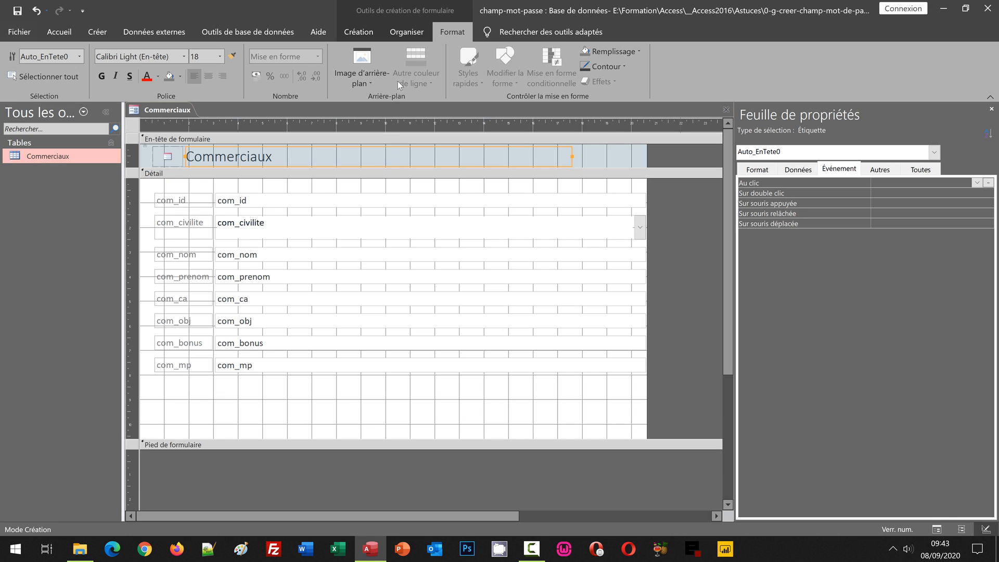
{"action": "left_click", "coordinate": [362, 34]}
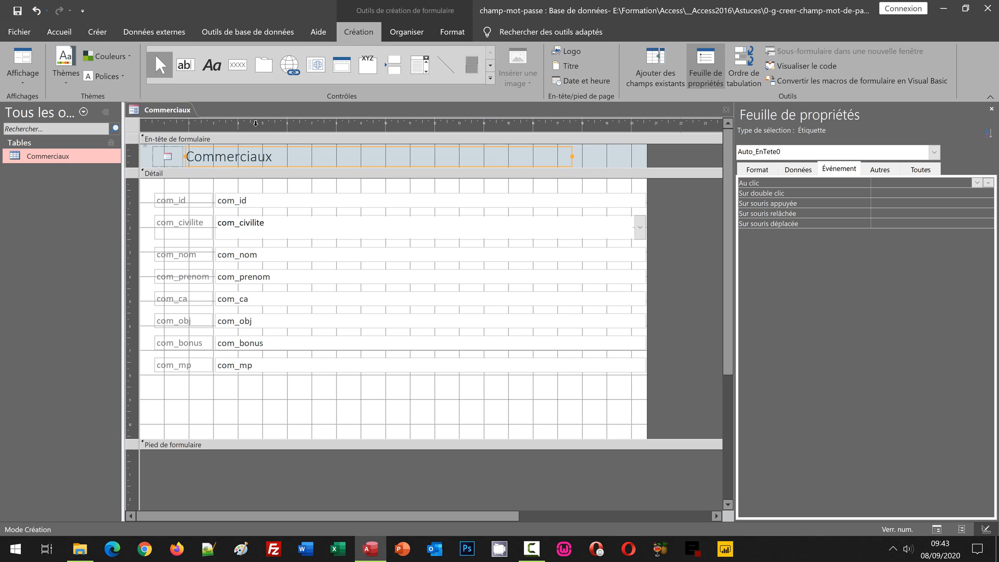
{"action": "left_click", "coordinate": [185, 66]}
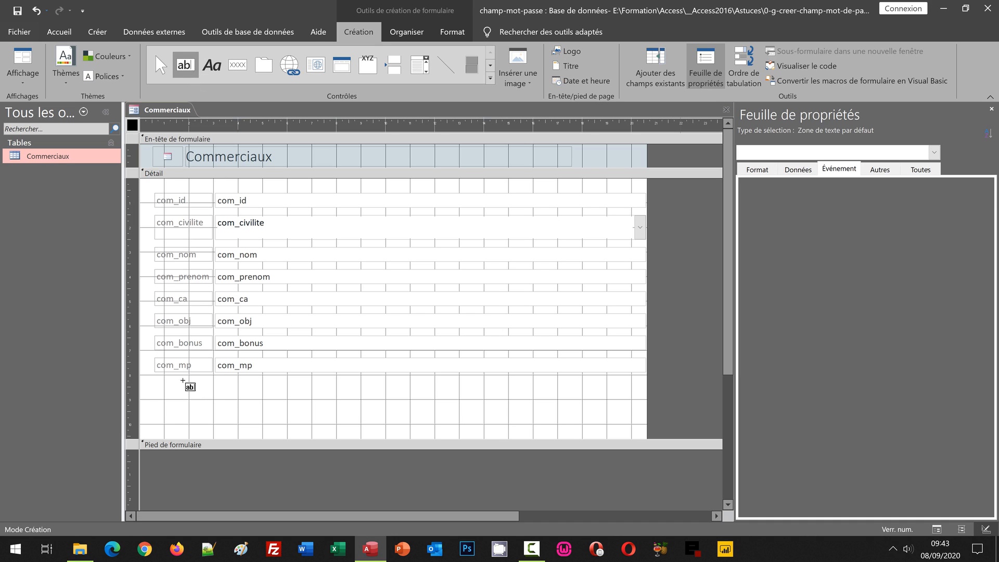
{"action": "left_click_drag", "start_coordinate": [212, 380], "coordinate": [308, 393]}
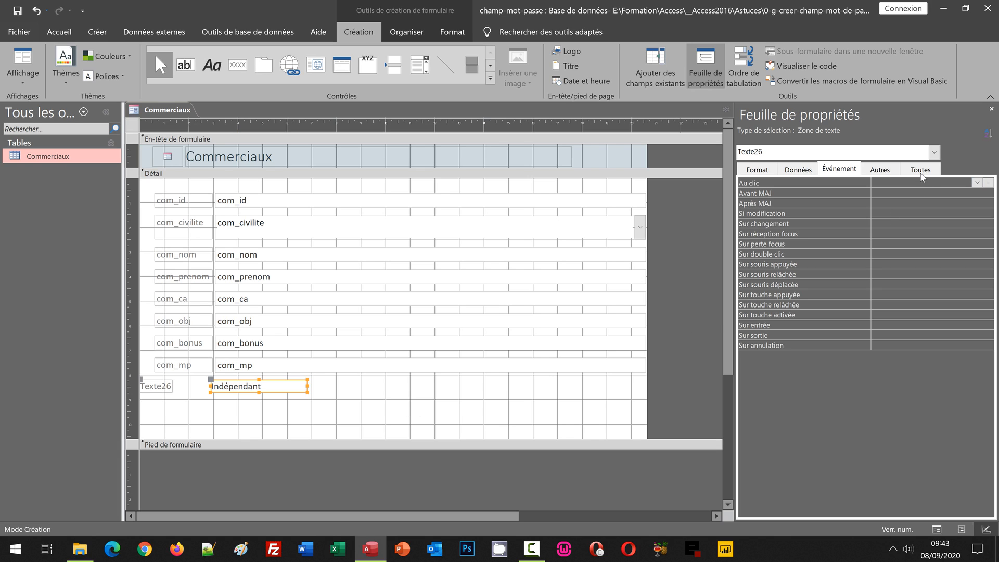
Name the new unbound text box com_mpv.
{"action": "left_click", "coordinate": [881, 170]}
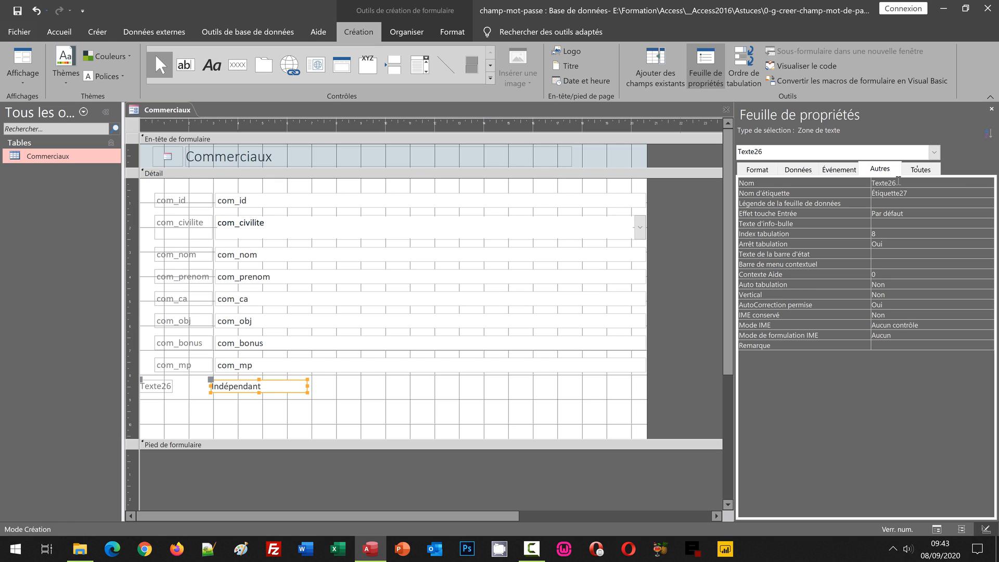
{"action": "left_click", "coordinate": [898, 182]}
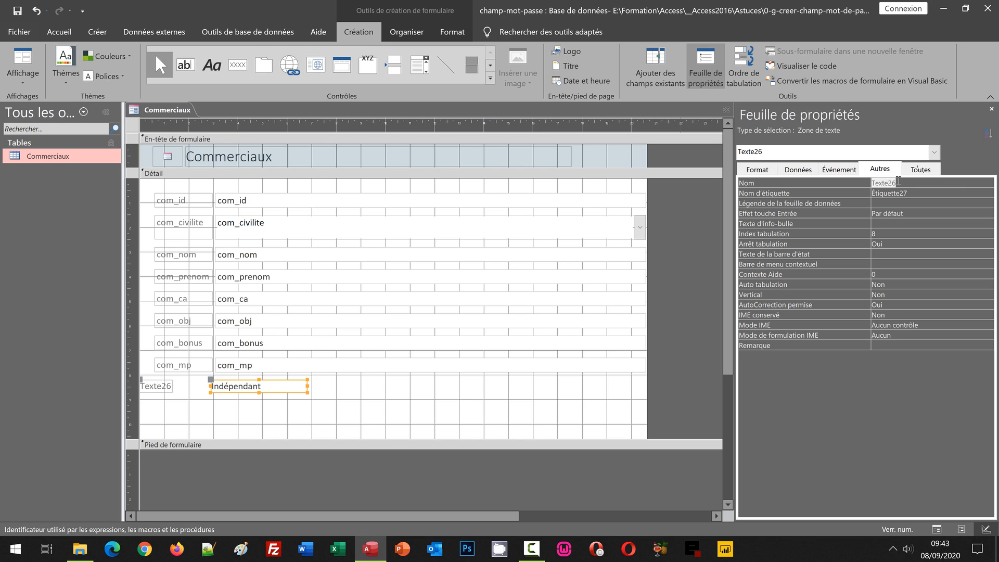
{"action": "type", "text": "com_mpv"}
{"action": "key", "text": "Return"}
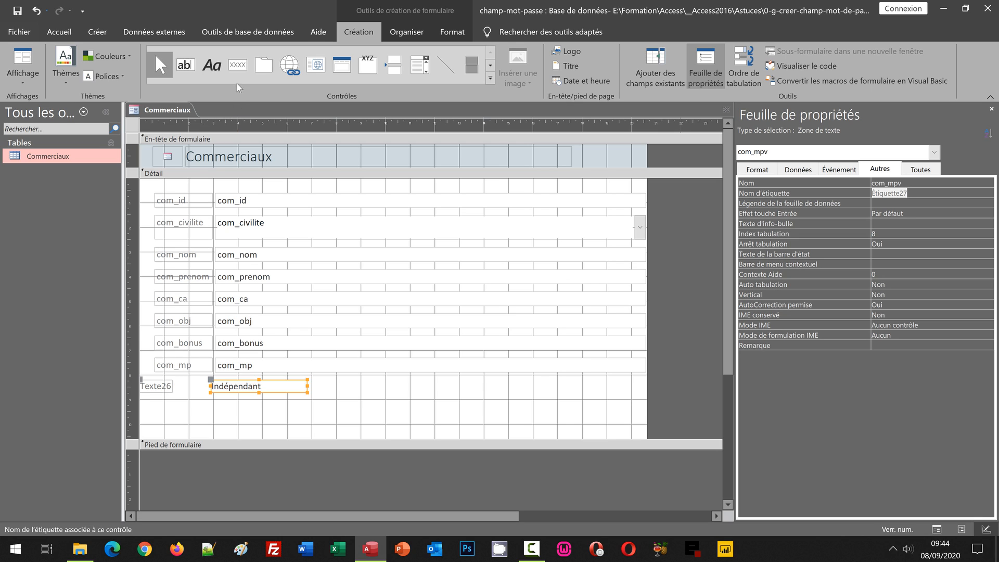
Draw a command button about 3.2 cm wide and 1.1 cm high below the unbound text box, without using the wizard.
{"action": "left_click", "coordinate": [238, 65]}
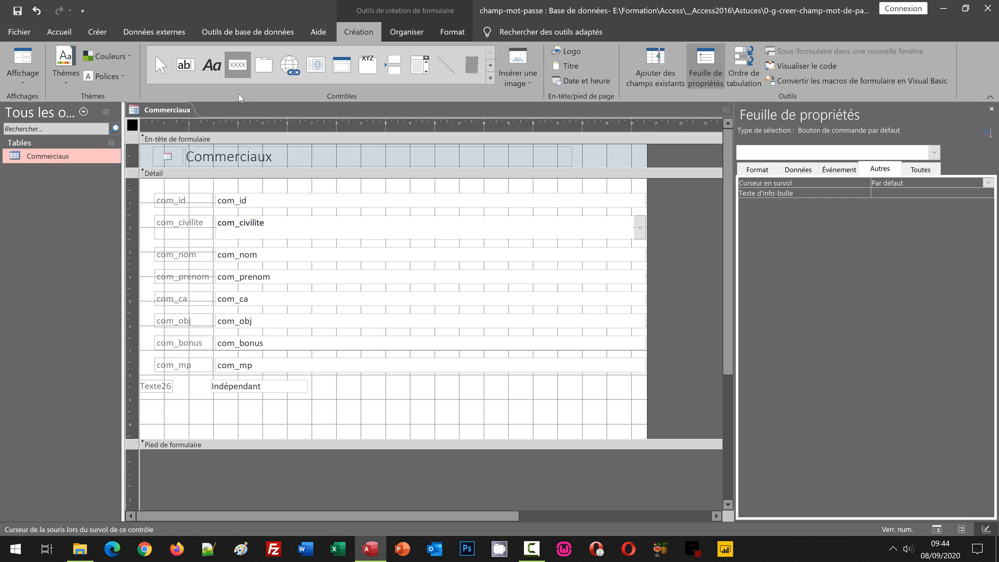
{"action": "left_click_drag", "start_coordinate": [206, 401], "coordinate": [285, 428]}
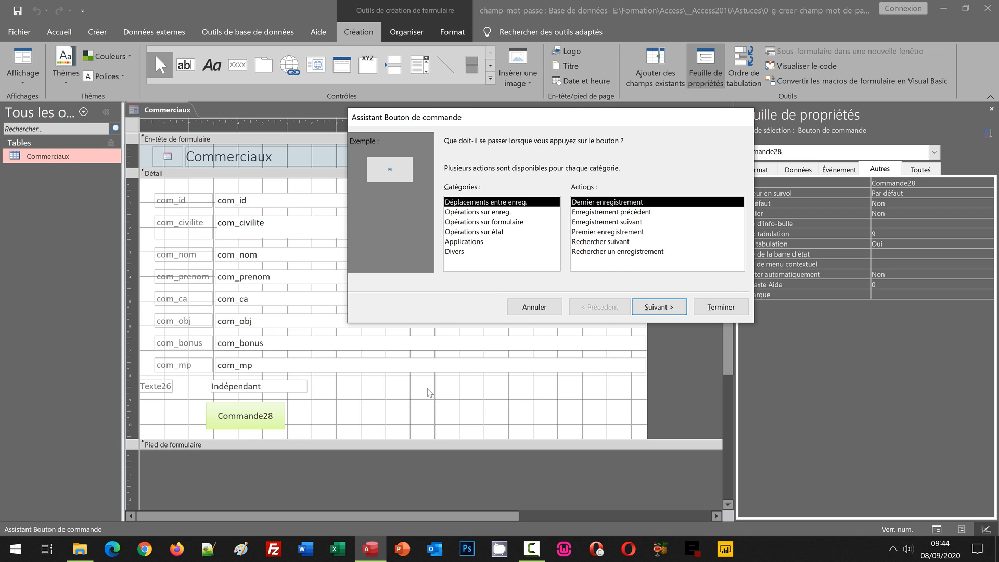
{"action": "left_click", "coordinate": [522, 312]}
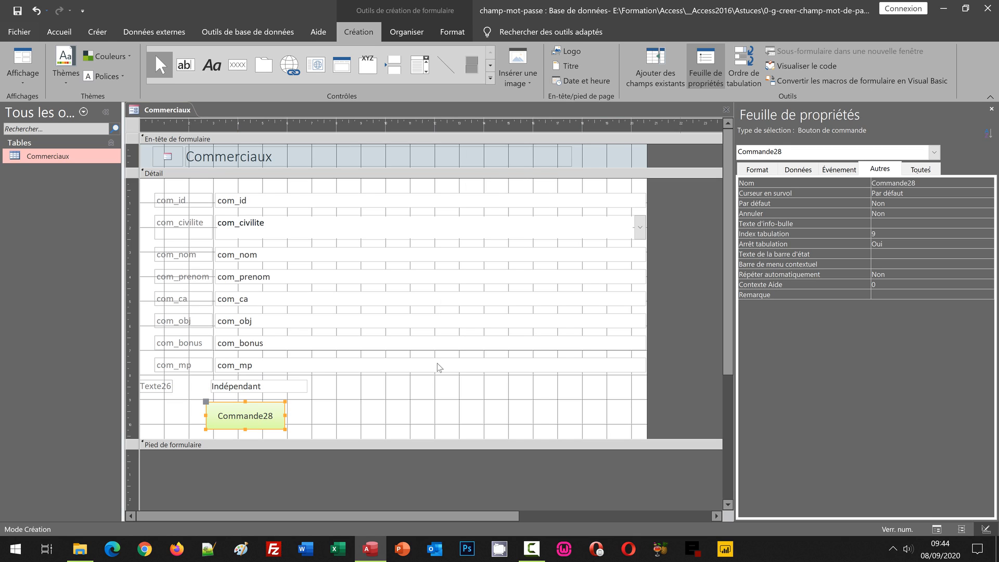
Set both the name and the caption of the new command button to Afficher.
{"action": "left_click", "coordinate": [920, 170]}
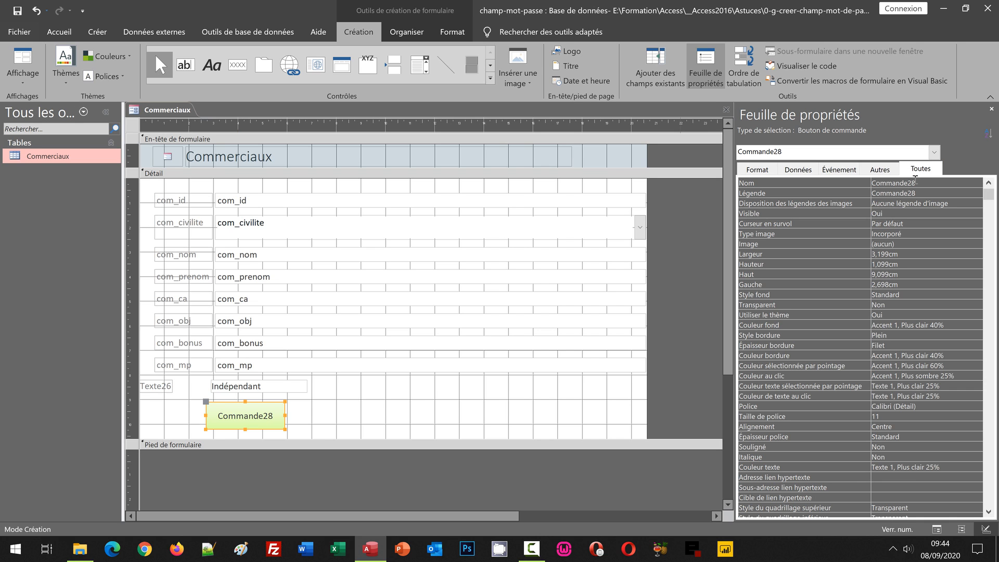
{"action": "left_click", "coordinate": [915, 180]}
{"action": "type", "text": "A"}
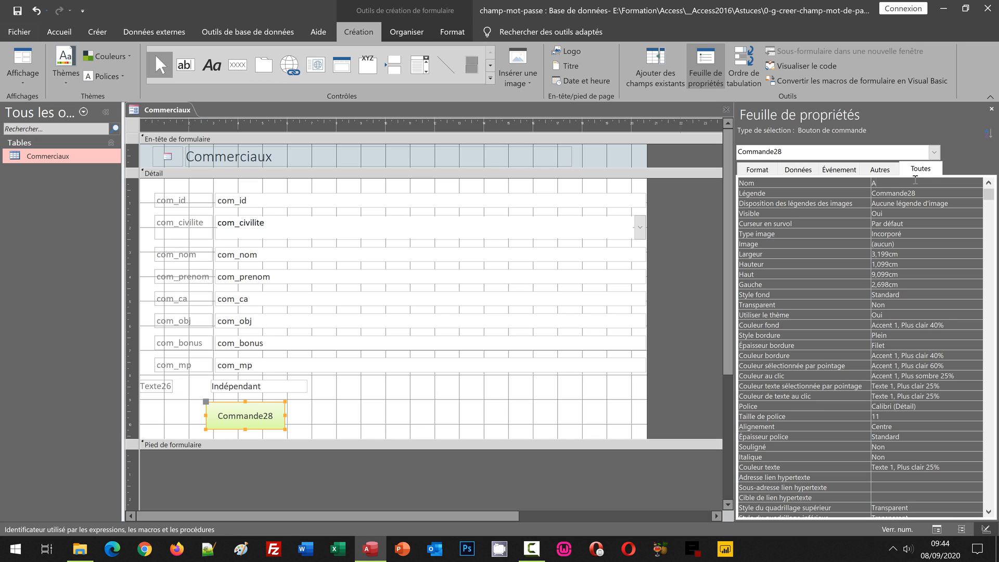
{"action": "type", "text": "fficher"}
{"action": "key", "text": "Return"}
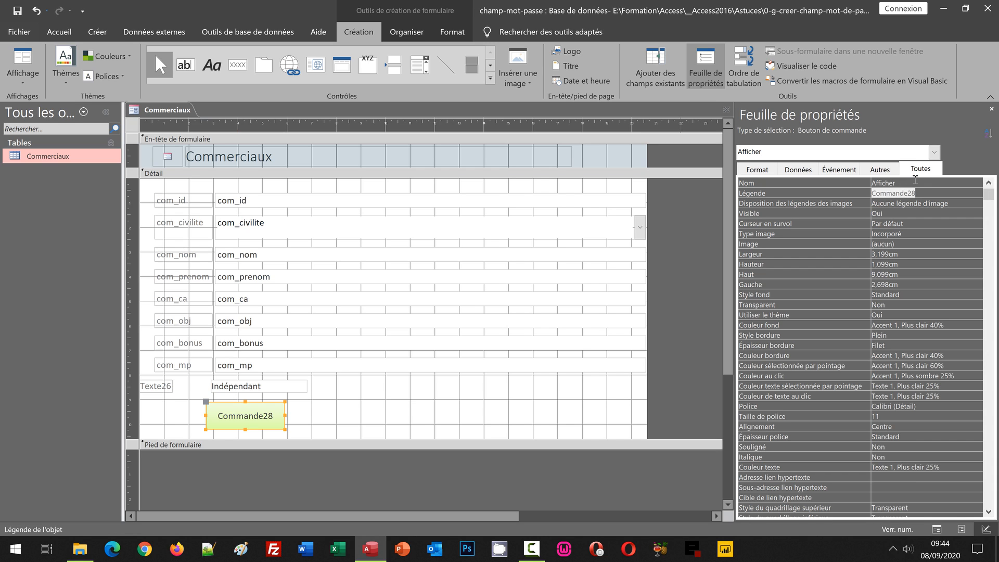
{"action": "type", "text": "Afficher"}
{"action": "key", "text": "Return"}
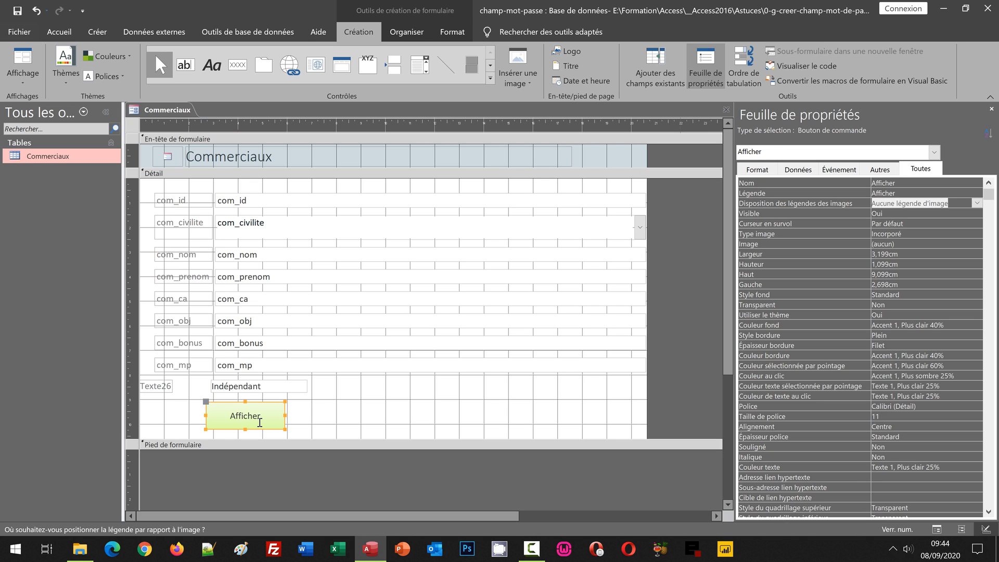
Save the form as F_Commerciaux.
{"action": "key", "text": "ctrl+s"}
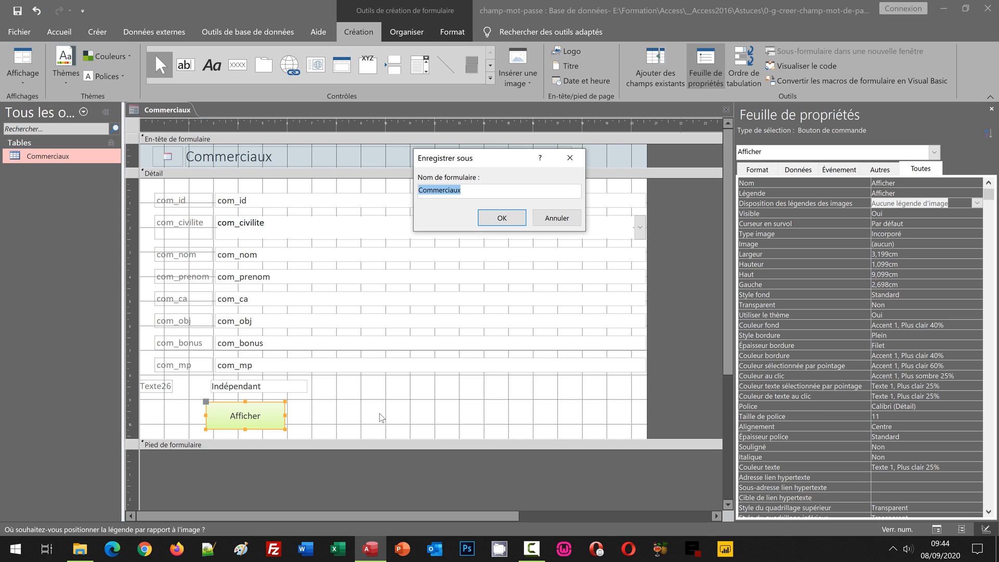
{"action": "key", "text": "Home"}
{"action": "type", "text": "F_"}
{"action": "key", "text": "Return"}
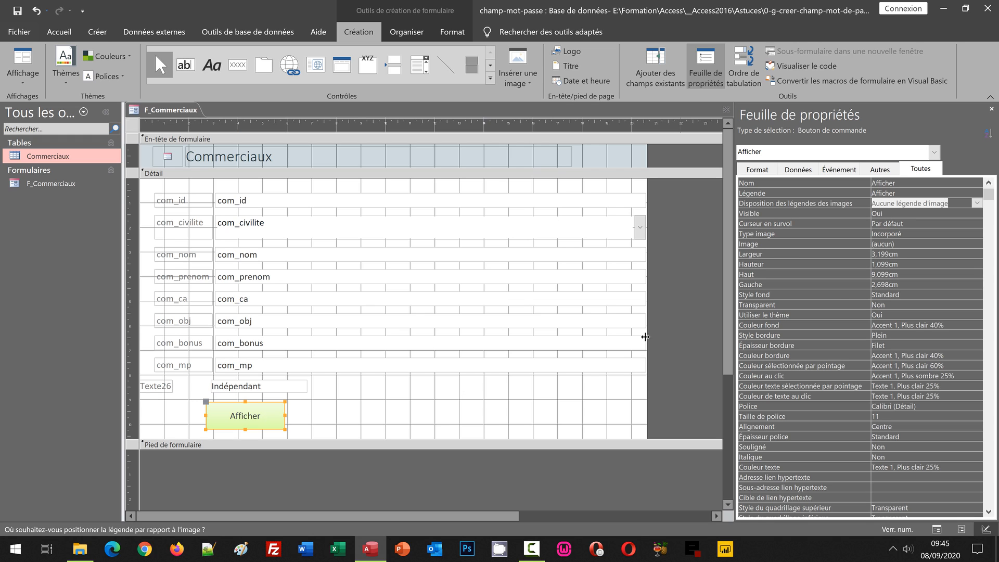
Create a VBA code procedure for the Au clic event of the Afficher button.
{"action": "left_click", "coordinate": [839, 170]}
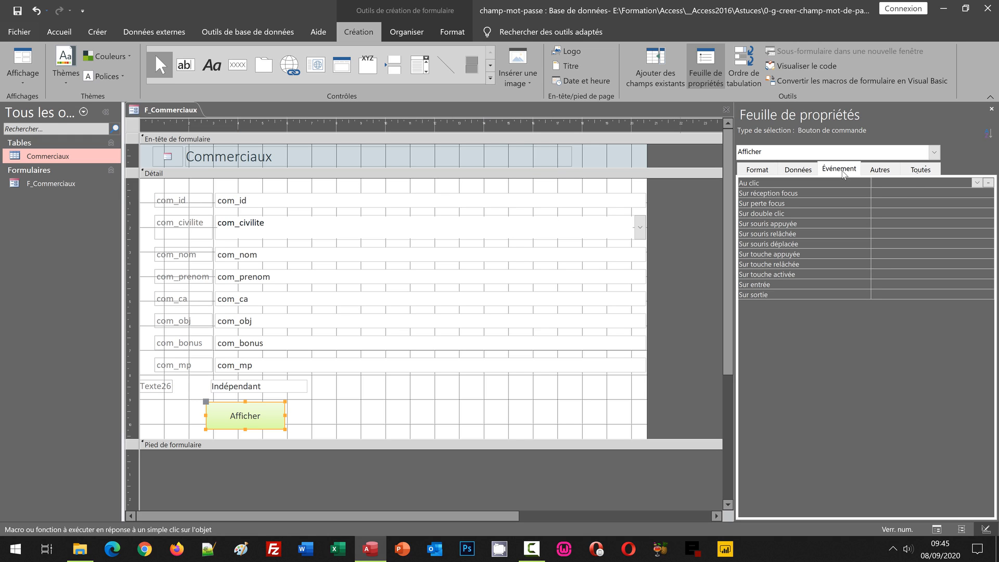
{"action": "left_click", "coordinate": [987, 183]}
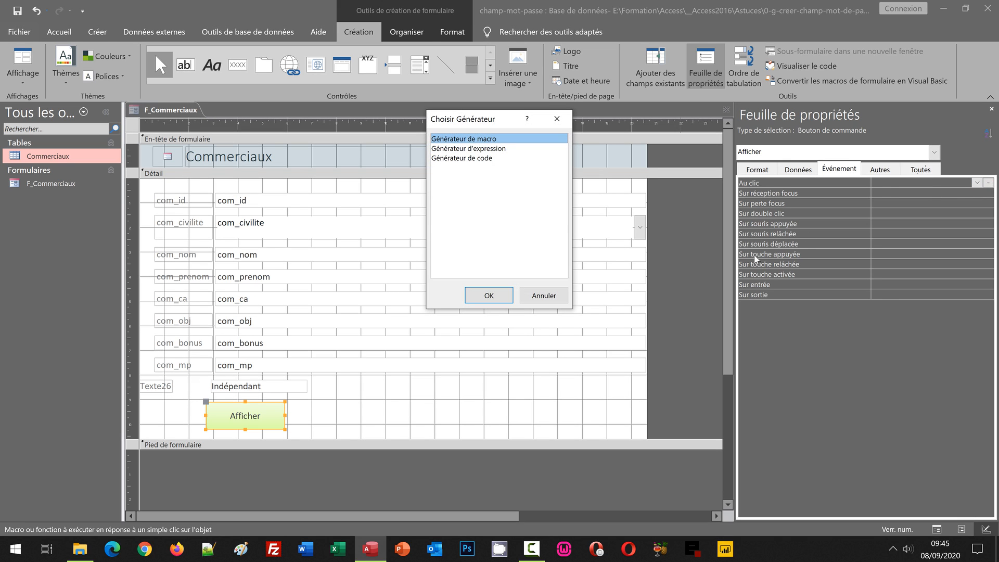
{"action": "left_click", "coordinate": [463, 158]}
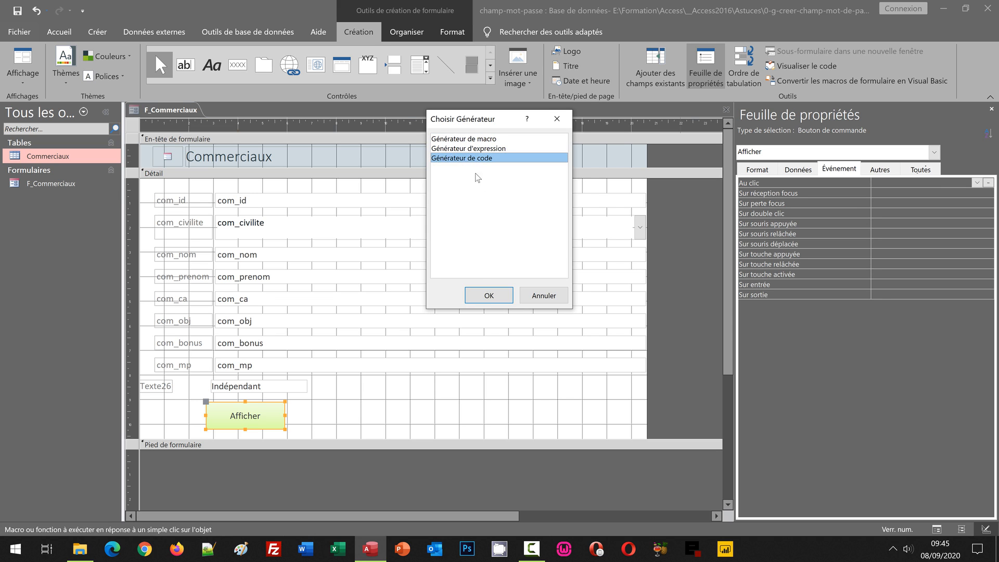
{"action": "left_click", "coordinate": [480, 295]}
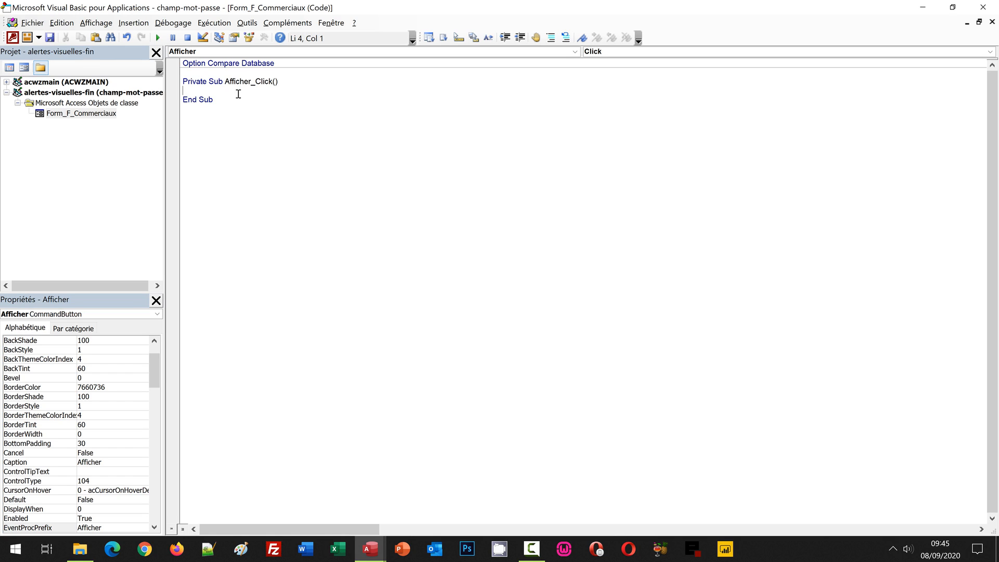
Write com_mpv.Value = com_mp.Value in the Afficher_Click procedure and close the code editor.
{"action": "type", "text": "com_mp"}
{"action": "type", "text": "v.value"}
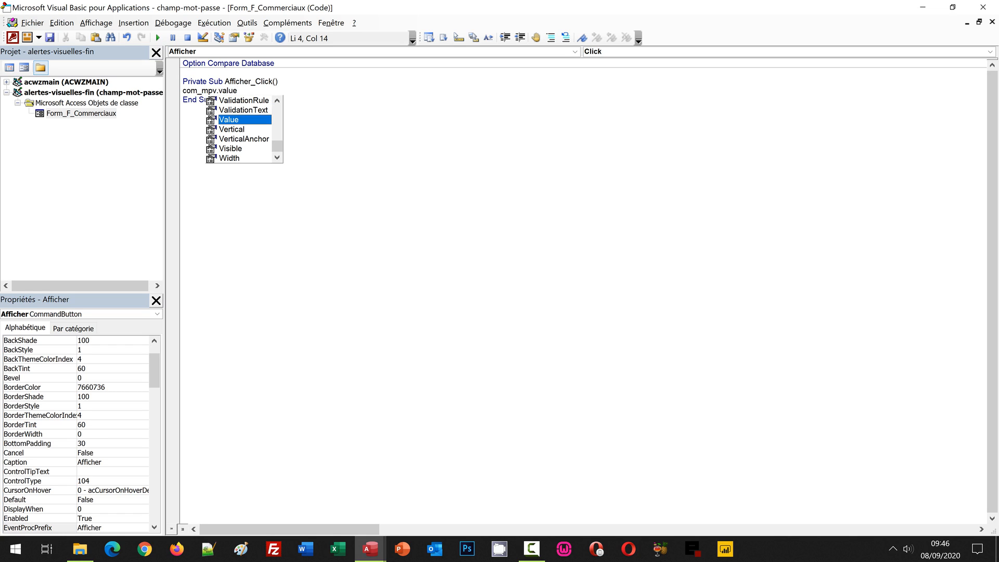
{"action": "type", "text": "="}
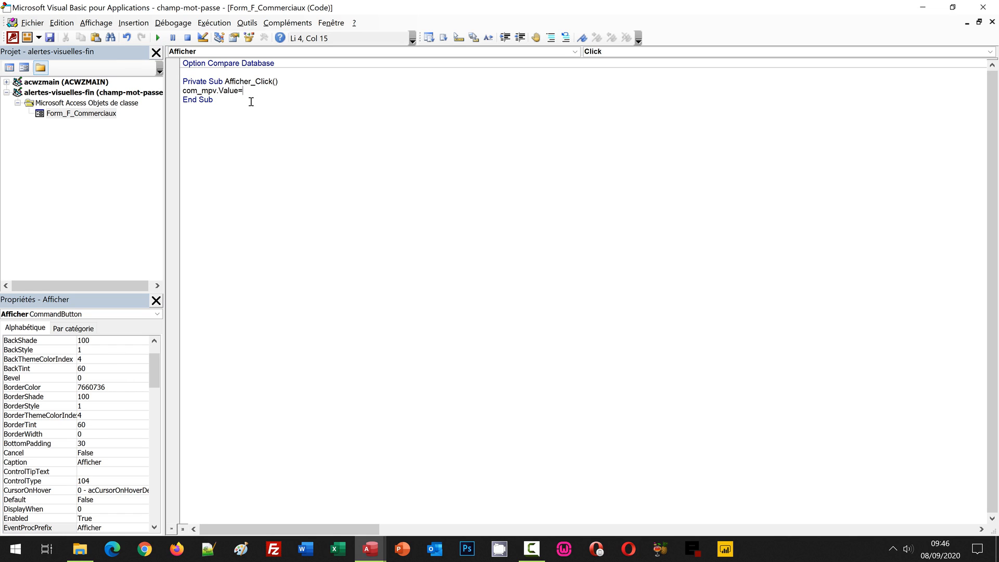
{"action": "type", "text": "com_mp.value"}
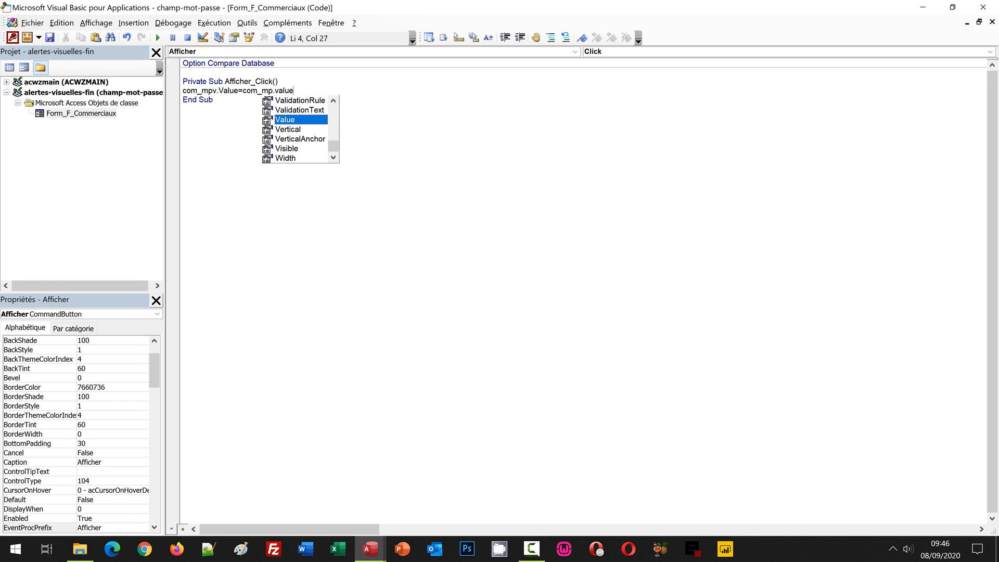
{"action": "double_click", "coordinate": [288, 119]}
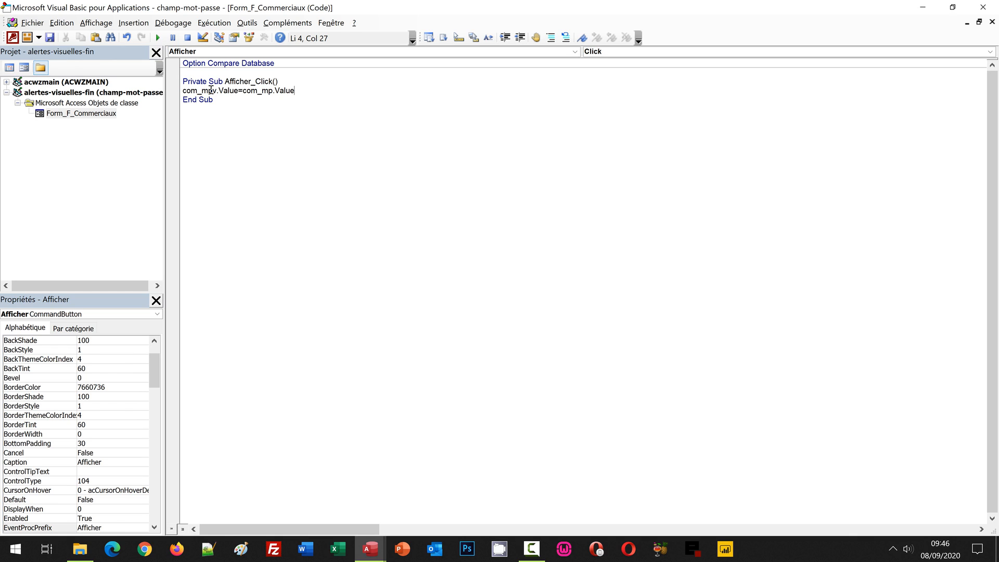
{"action": "left_click", "coordinate": [283, 155]}
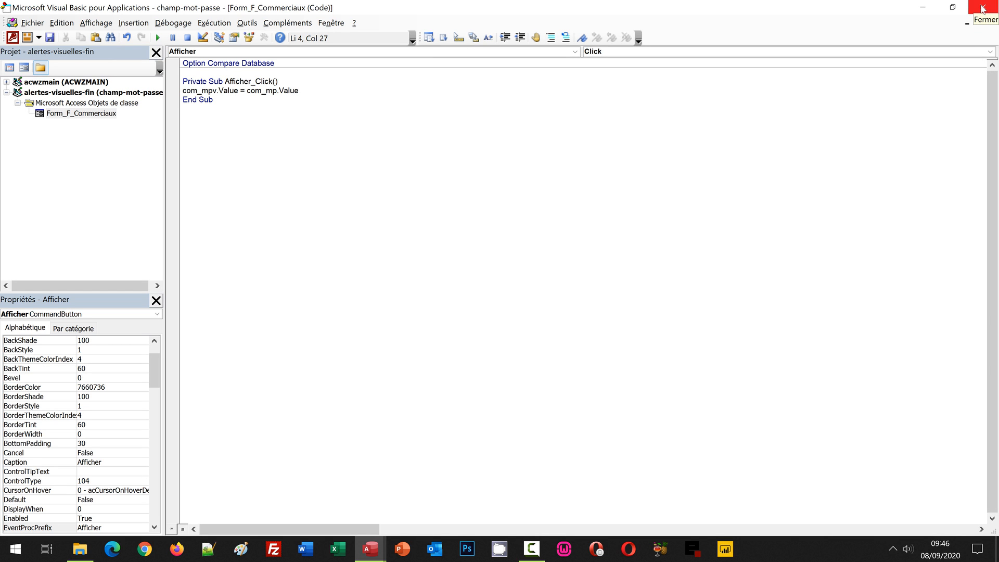
{"action": "left_click", "coordinate": [982, 8]}
Run the form, test the Afficher button on the first record, and move to the second record.
{"action": "left_click", "coordinate": [461, 402]}
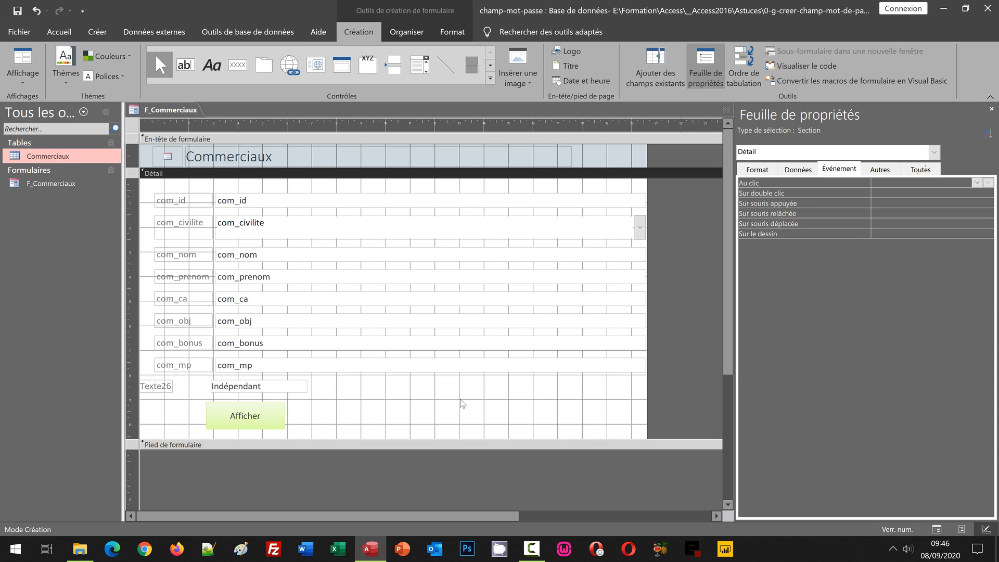
{"action": "key", "text": "F5"}
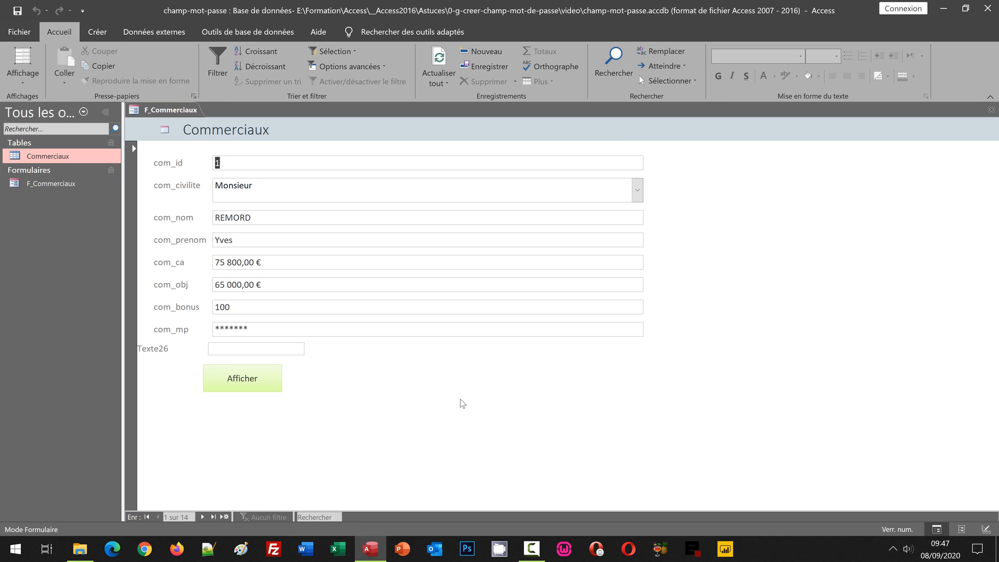
{"action": "left_click", "coordinate": [257, 380]}
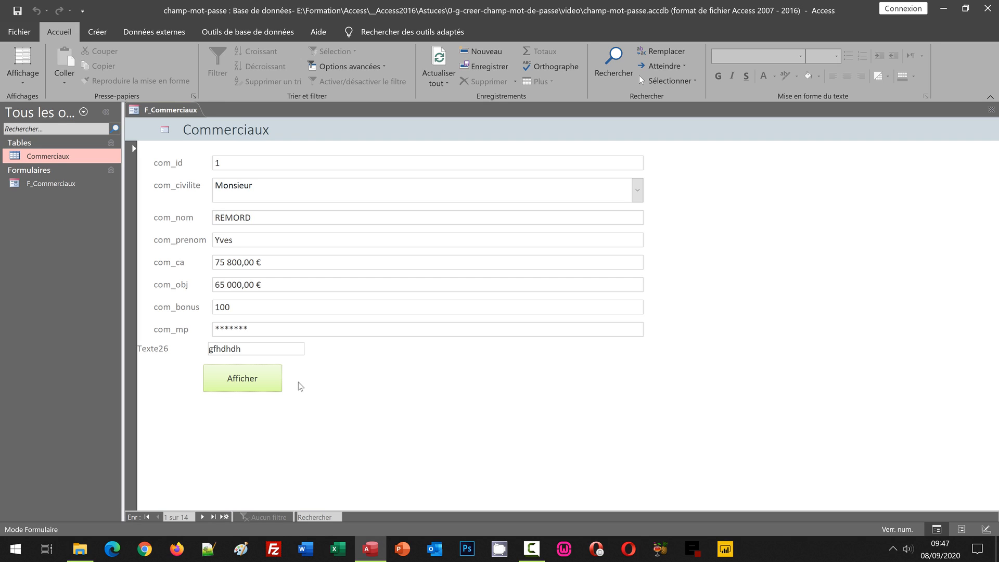
{"action": "left_click", "coordinate": [202, 517]}
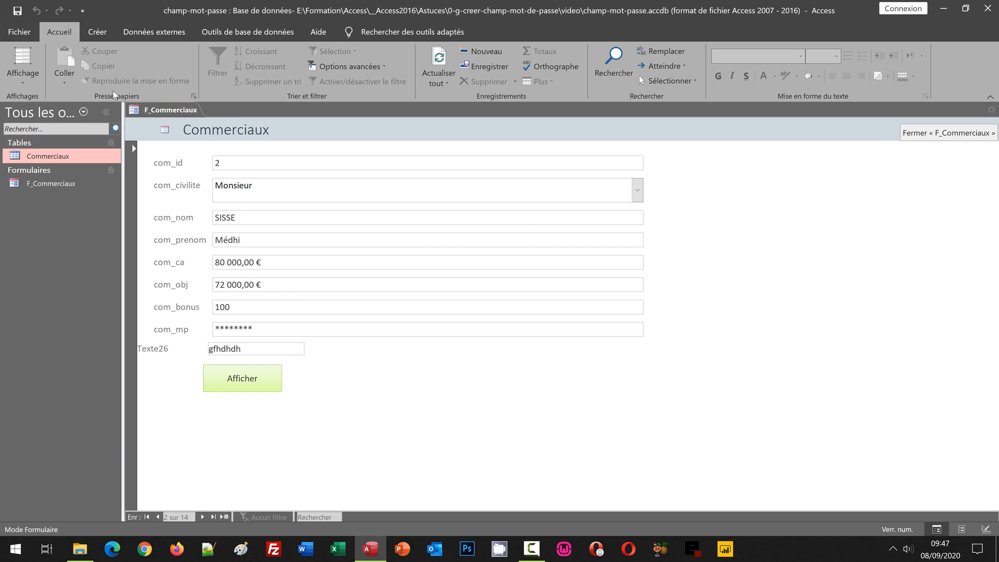
Return the form to design view and create a VBA code procedure for the form's Sur activation event.
{"action": "left_click", "coordinate": [25, 88]}
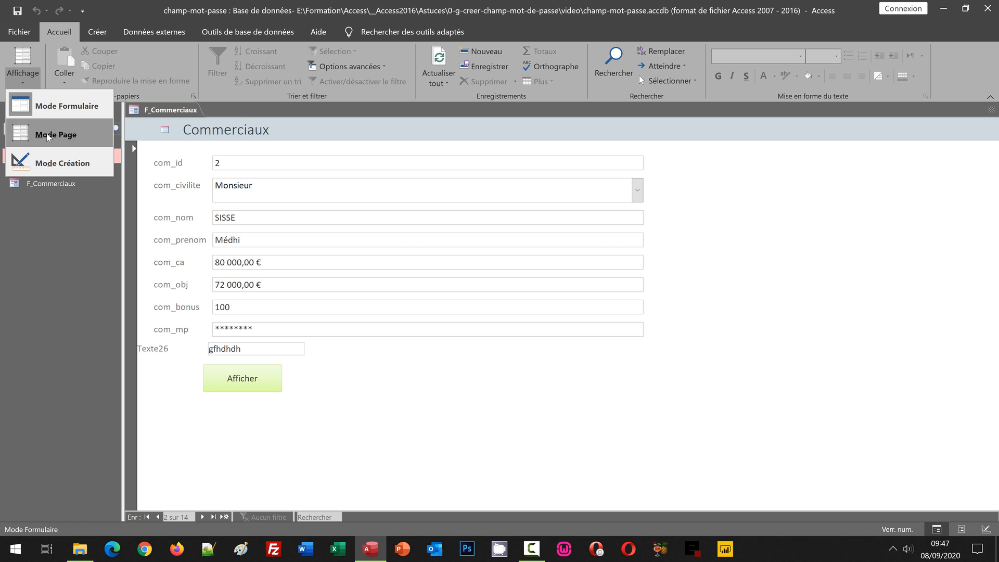
{"action": "left_click", "coordinate": [51, 162]}
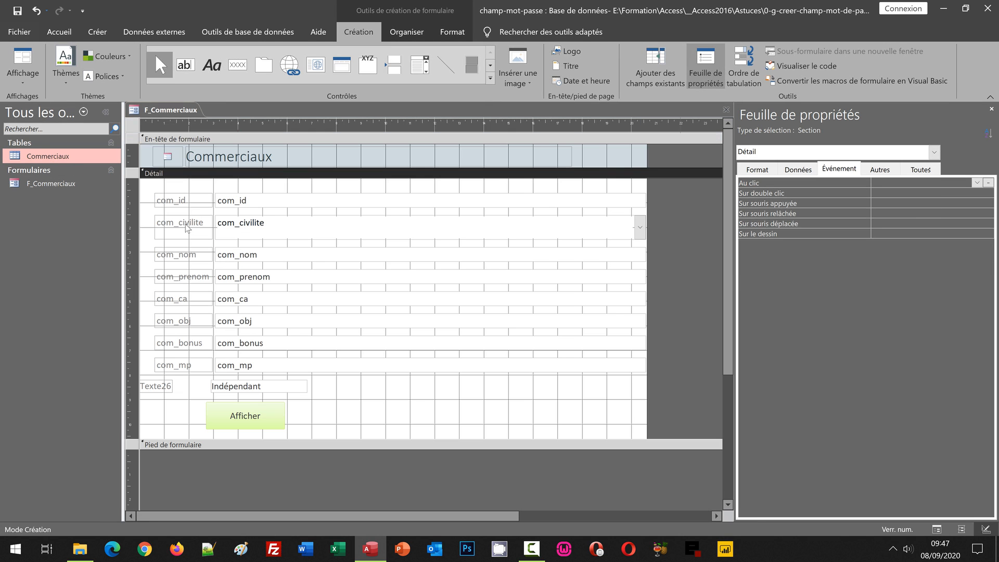
{"action": "left_click", "coordinate": [133, 125]}
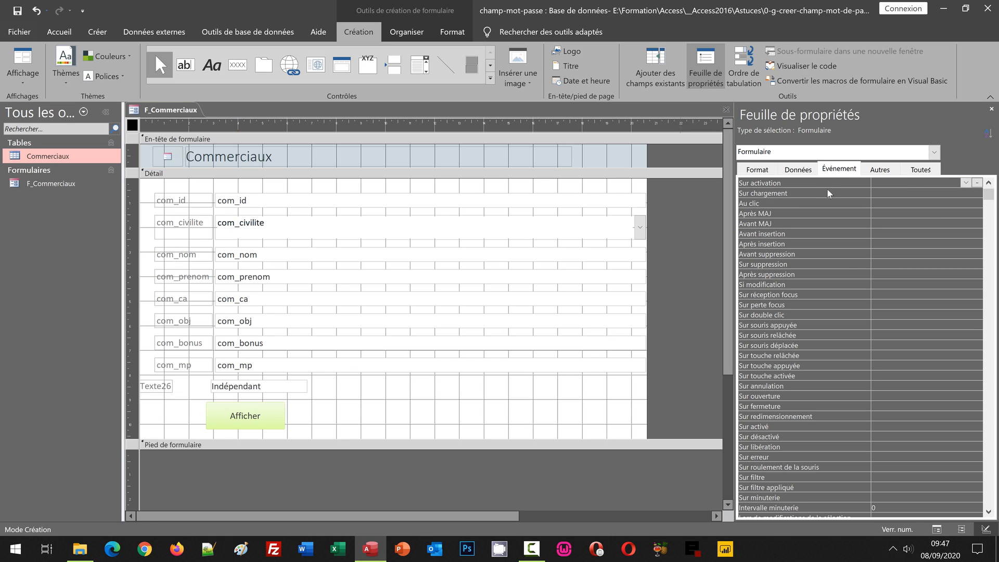
{"action": "left_click", "coordinate": [977, 183]}
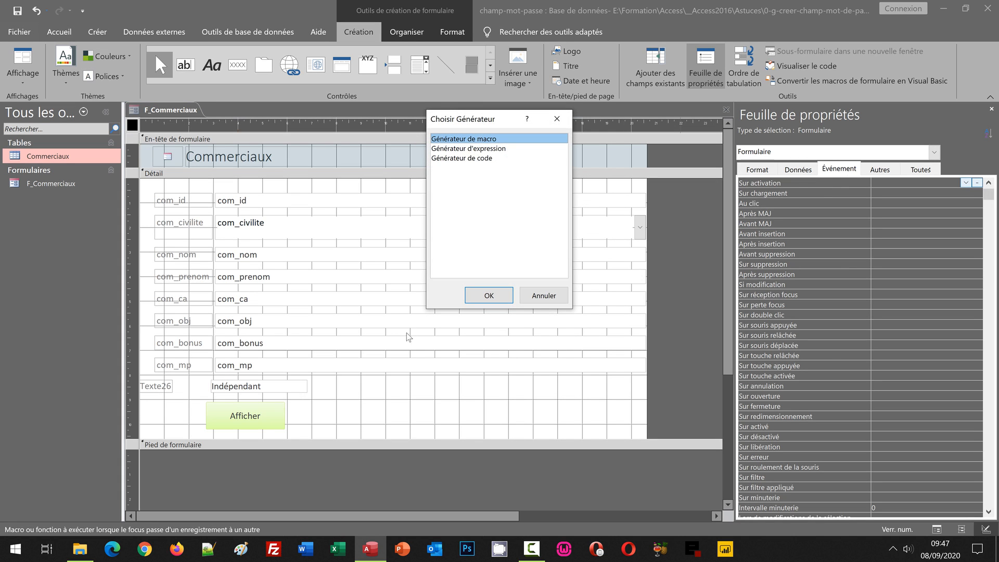
{"action": "left_click", "coordinate": [470, 158]}
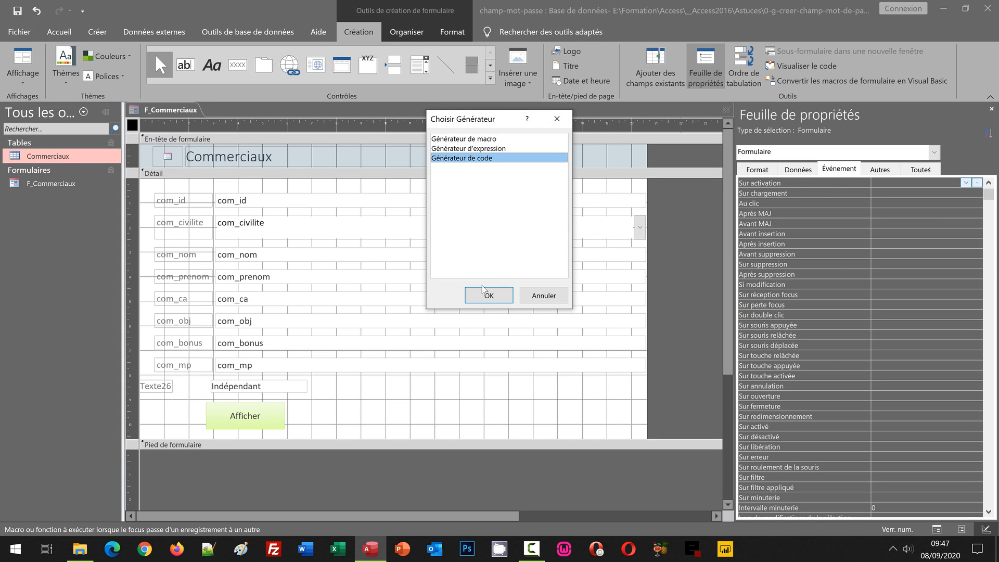
{"action": "left_click", "coordinate": [486, 295]}
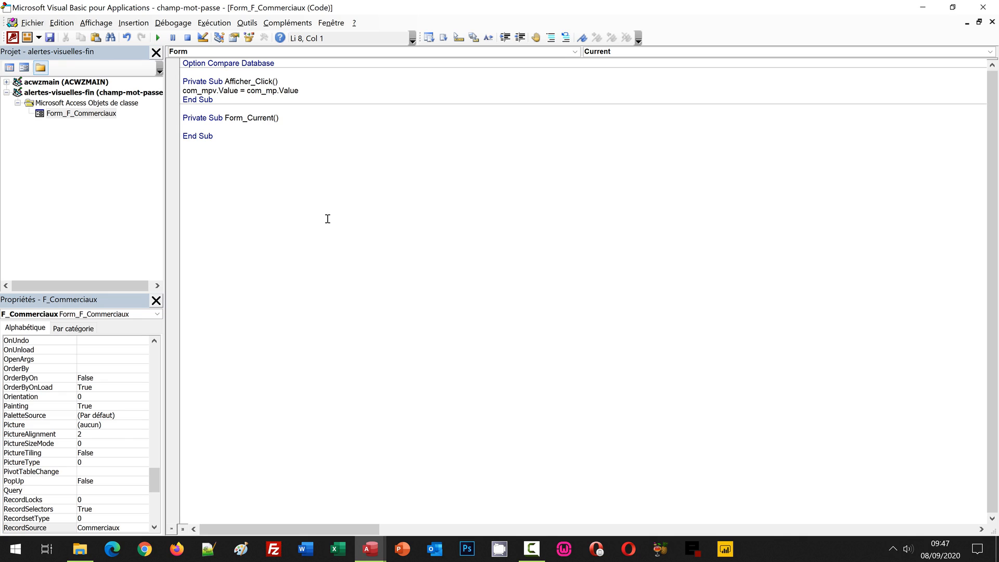
Write com_mpv.Value = "" in the Form_Current procedure, save the code and close the editor.
{"action": "type", "text": "com_mpv.value"}
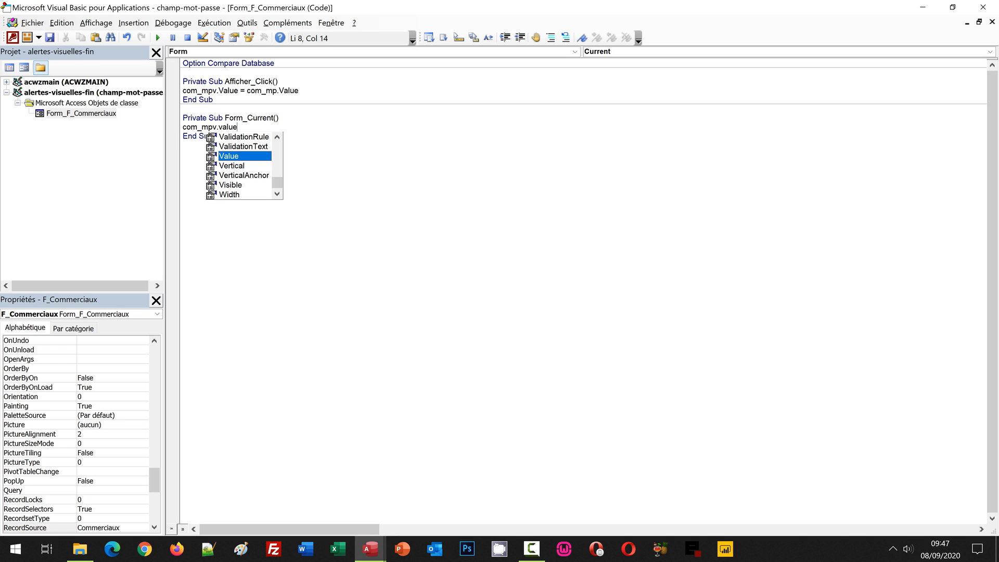
{"action": "type", "text": "=\"\""}
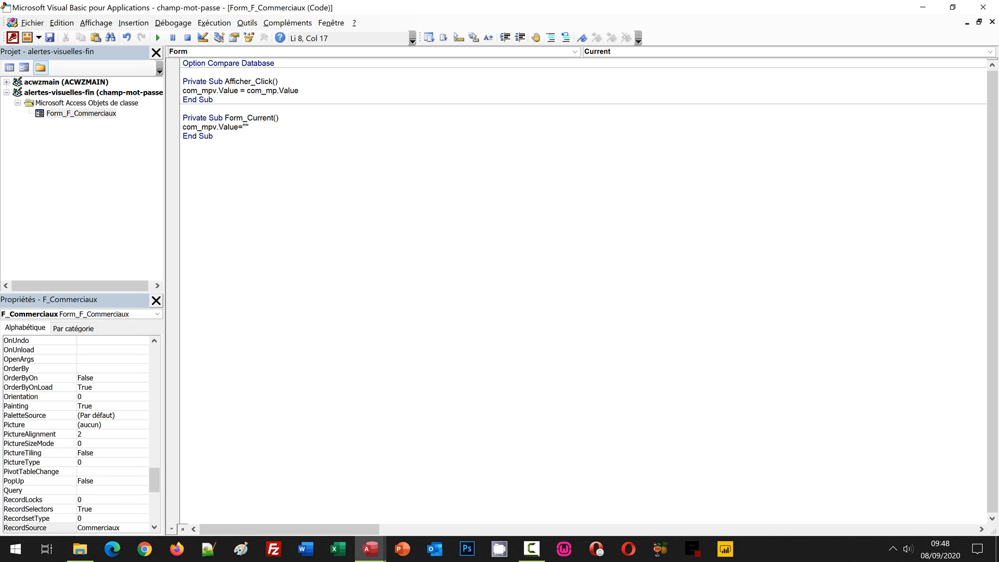
{"action": "key", "text": "ctrl+s"}
{"action": "left_click", "coordinate": [983, 7]}
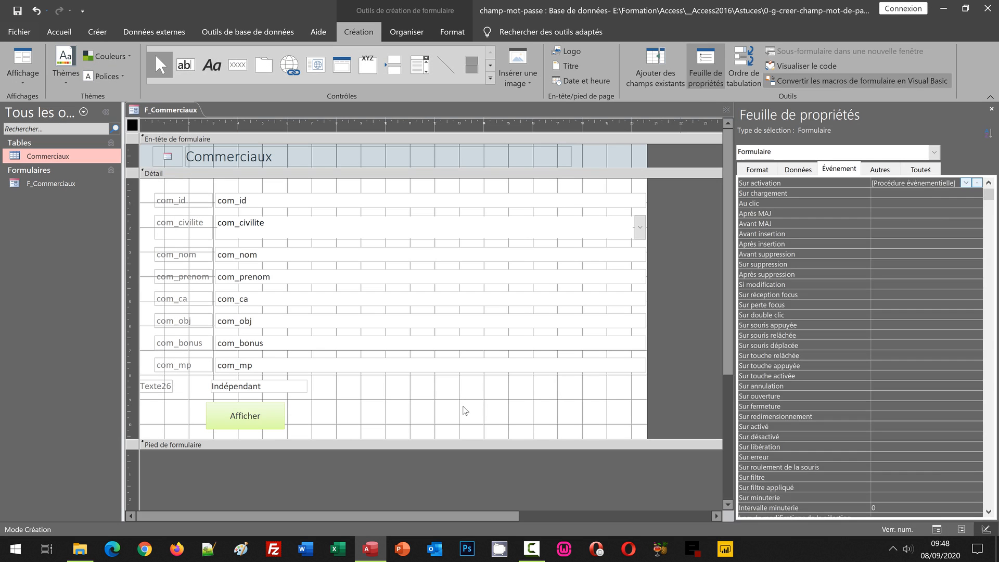
Run the form again and test the Afficher button on both the first and second records.
{"action": "left_click", "coordinate": [451, 409]}
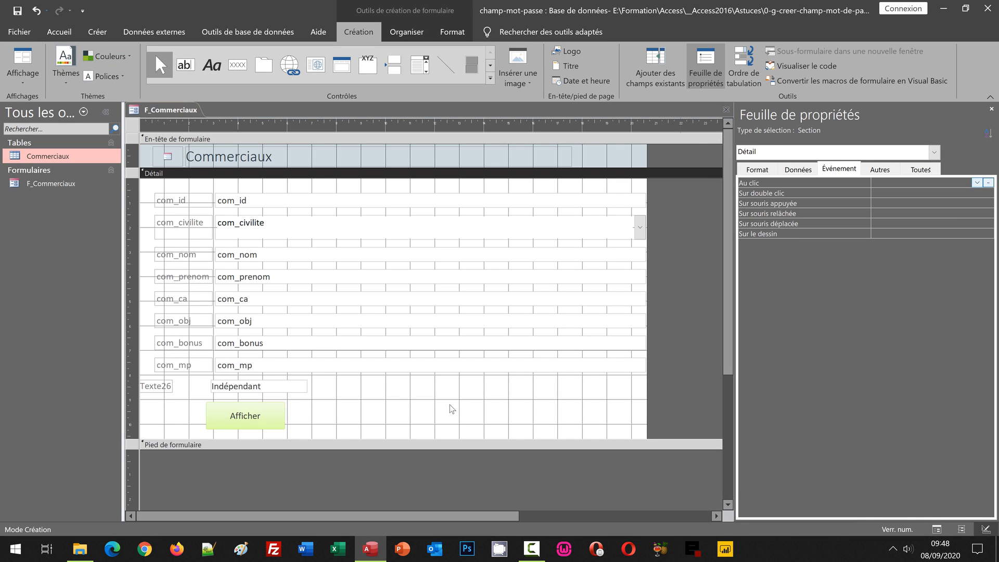
{"action": "key", "text": "F5"}
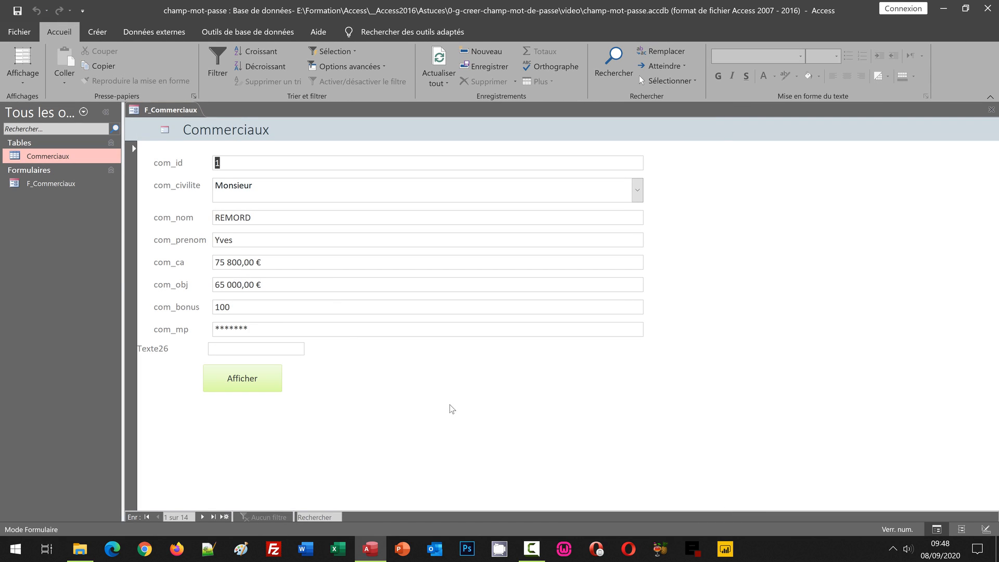
{"action": "left_click", "coordinate": [259, 378]}
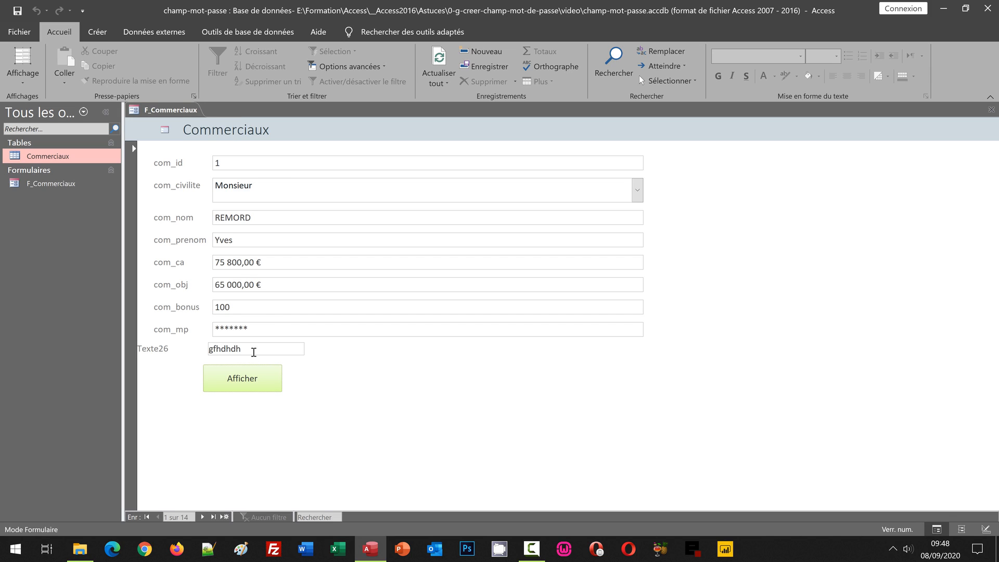
{"action": "left_click", "coordinate": [203, 516]}
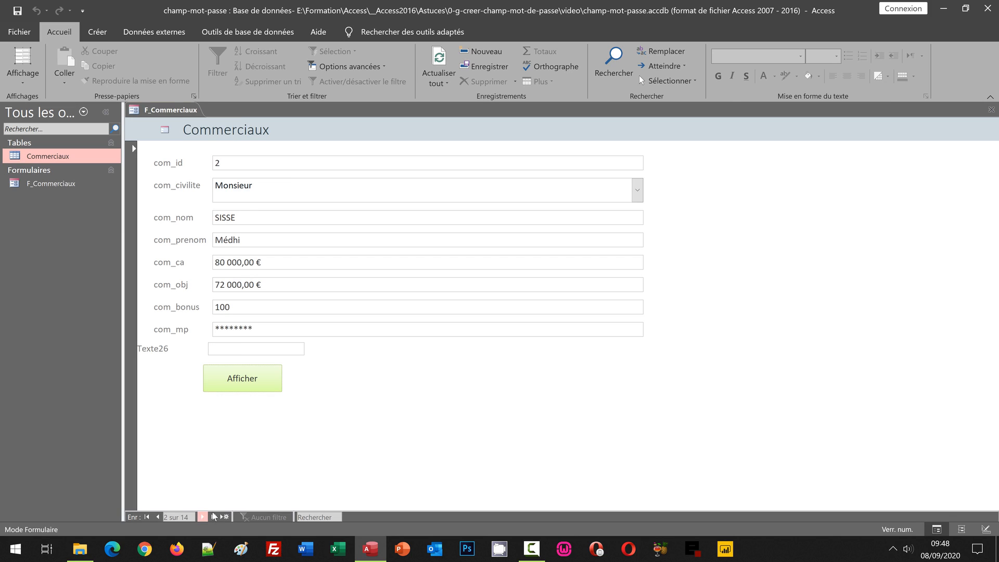
{"action": "left_click", "coordinate": [263, 377]}
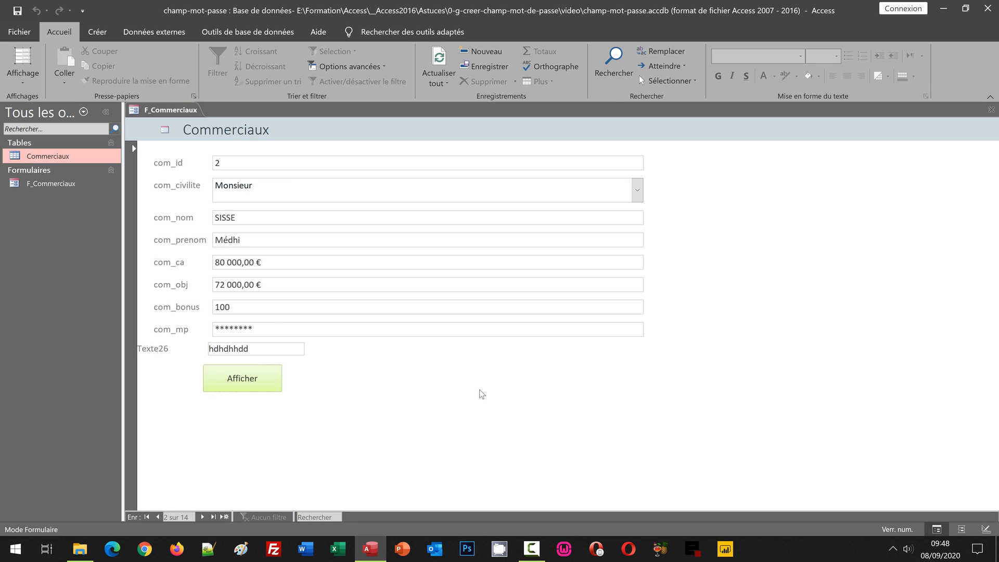